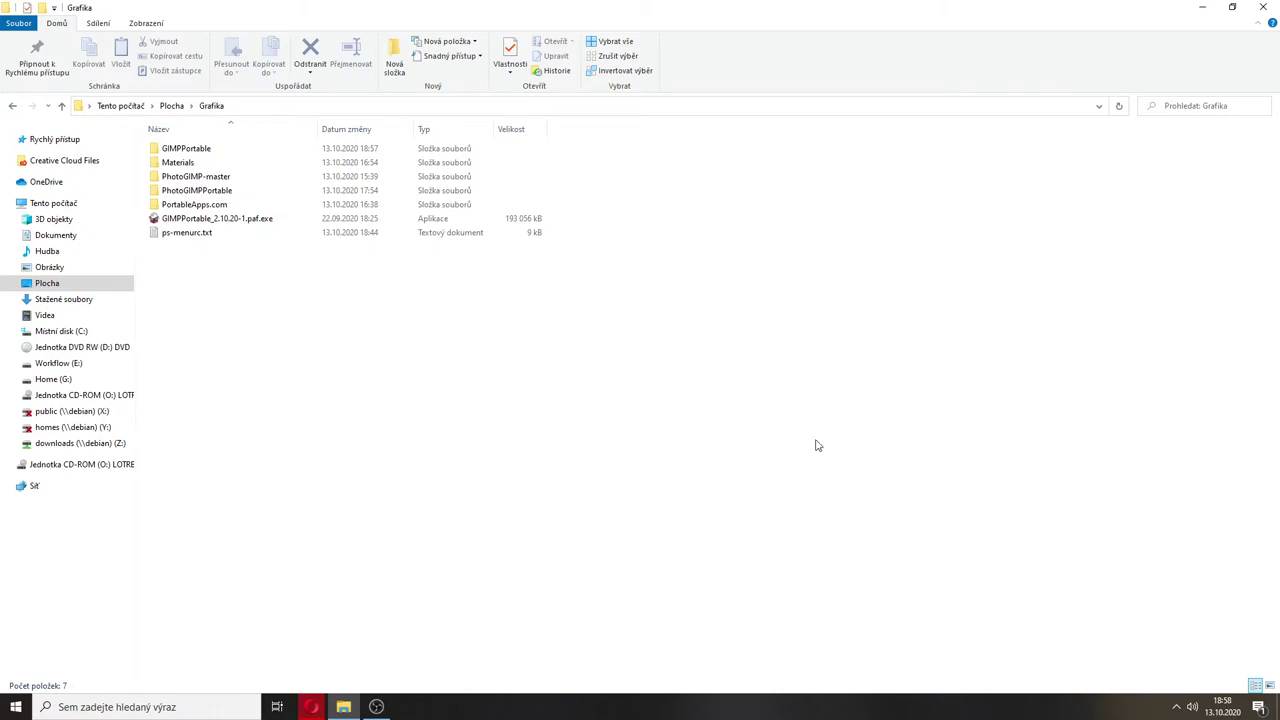
double_click(232, 218)
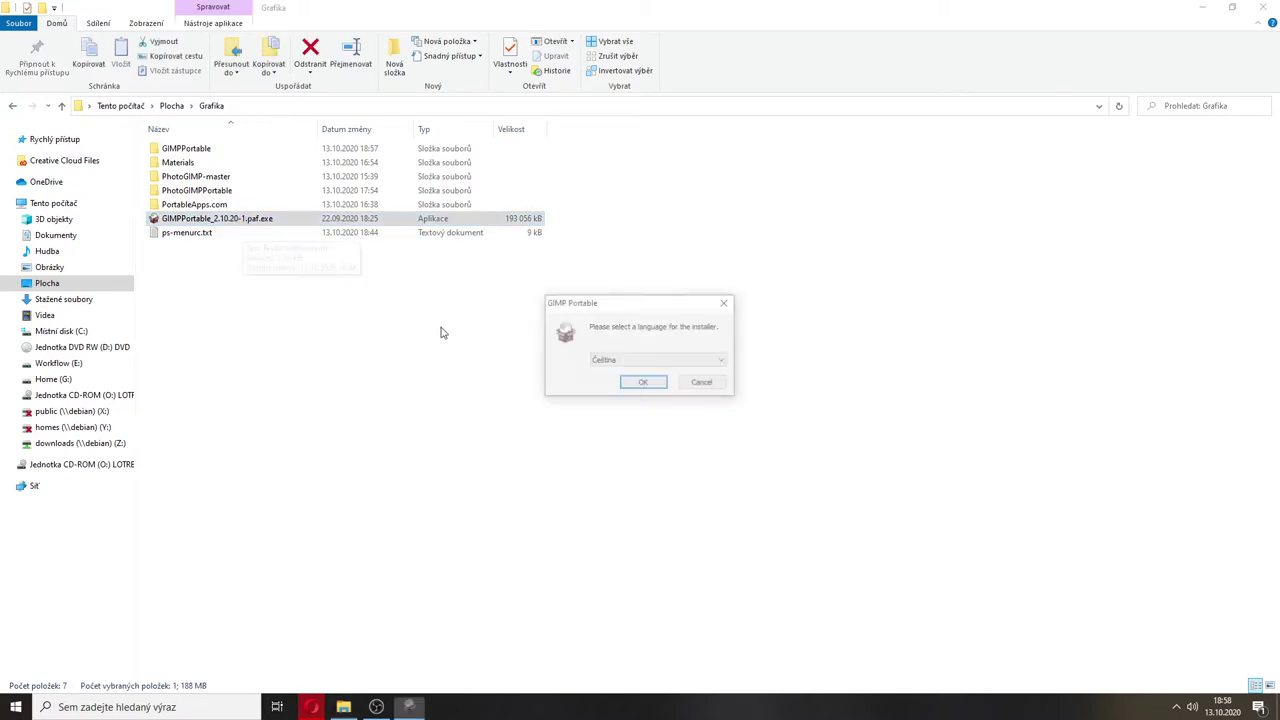
left_click(644, 385)
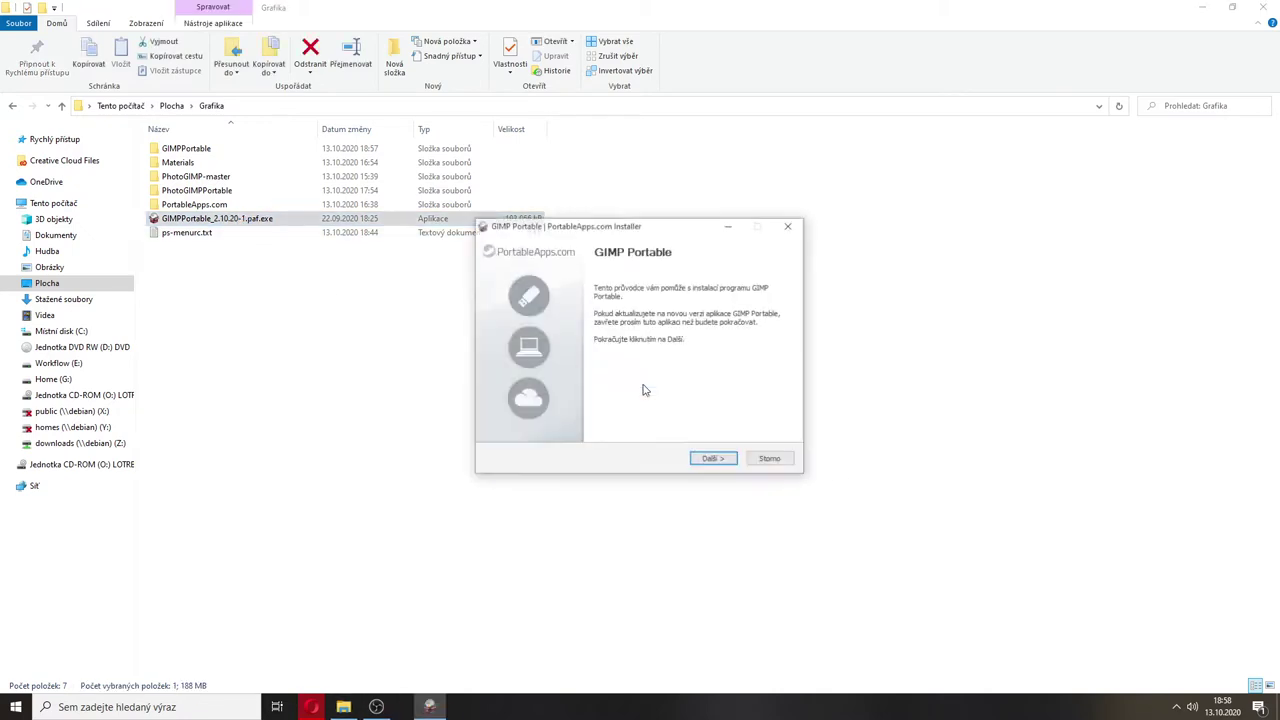
left_click(700, 460)
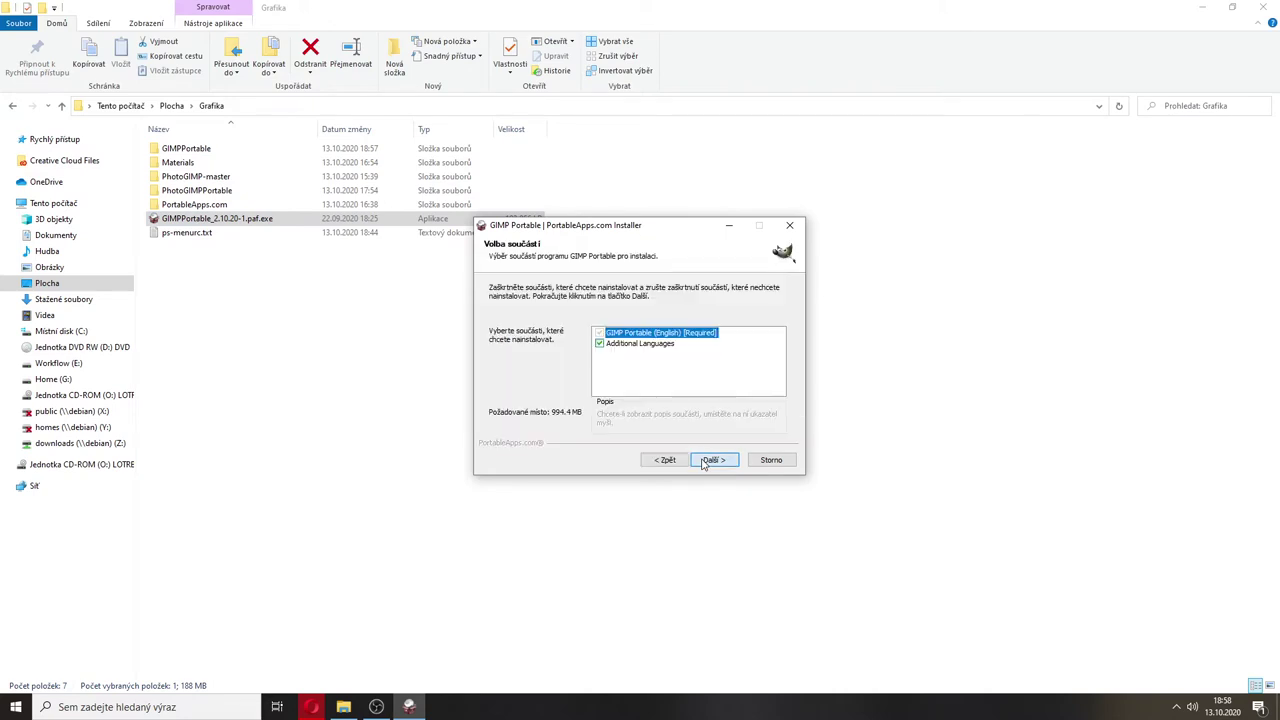
left_click(703, 461)
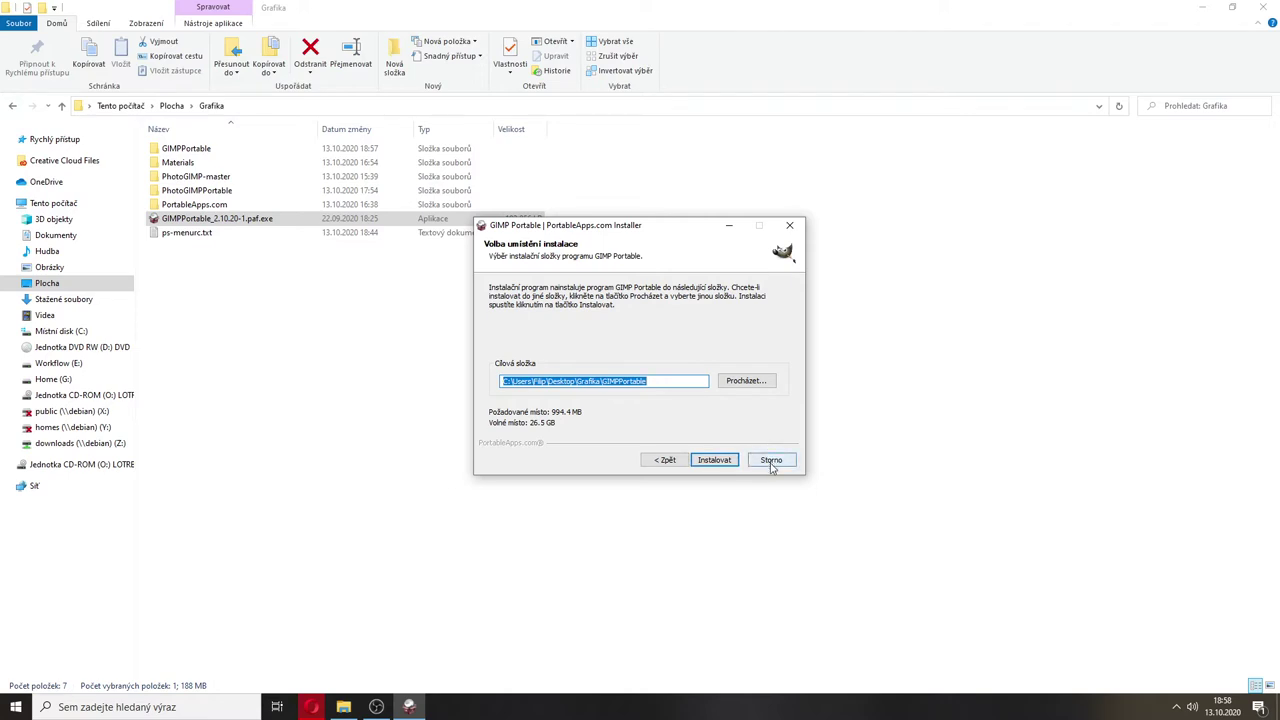
left_click(771, 461)
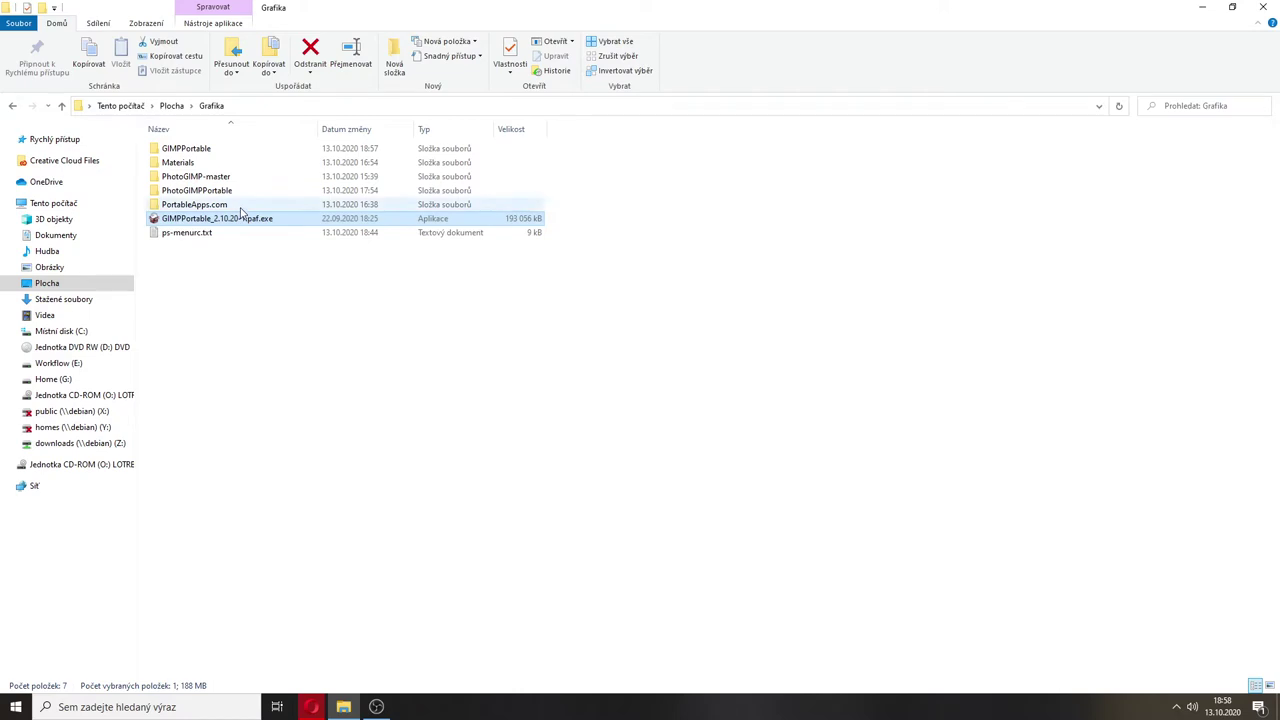
- Open the GIMPPortable folder in File Explorer and launch GIMPPortable.exe (GIMP 2.10.20)
left_click(216, 155)
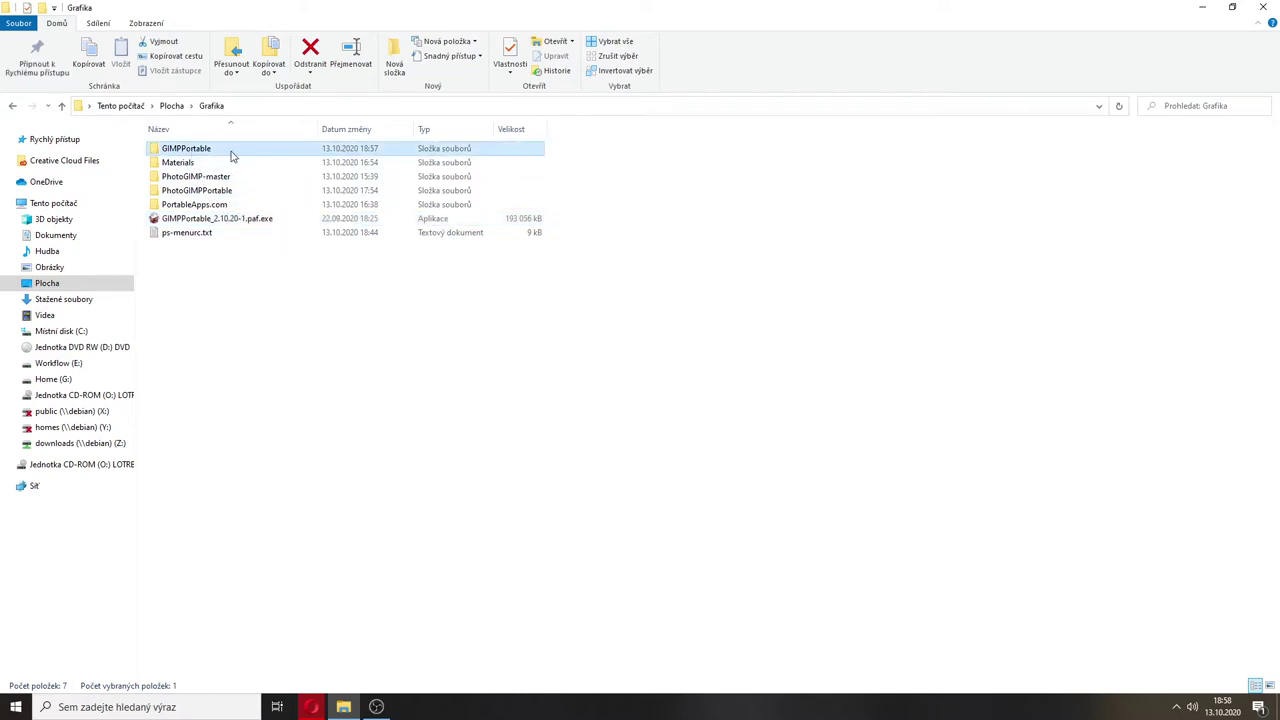
double_click(231, 155)
left_click(205, 190)
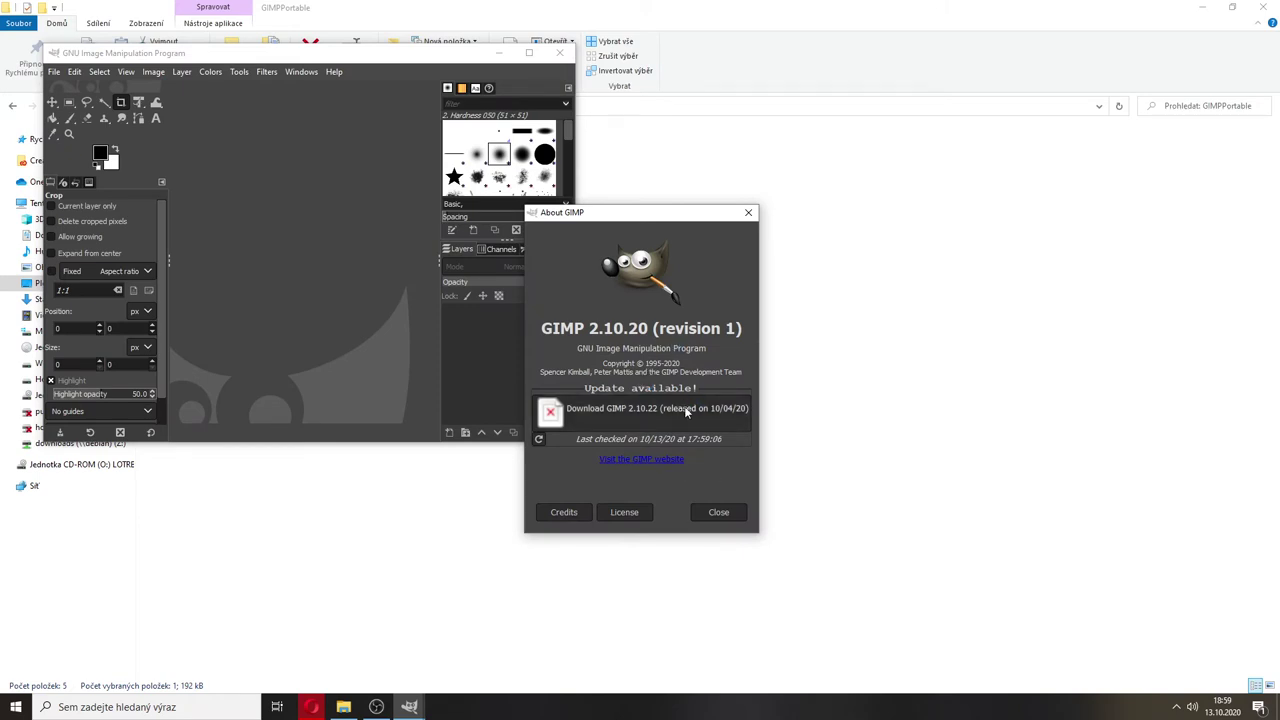
- Move the About GIMP update dialog aside and close it
left_click_drag(600, 212, 344, 184)
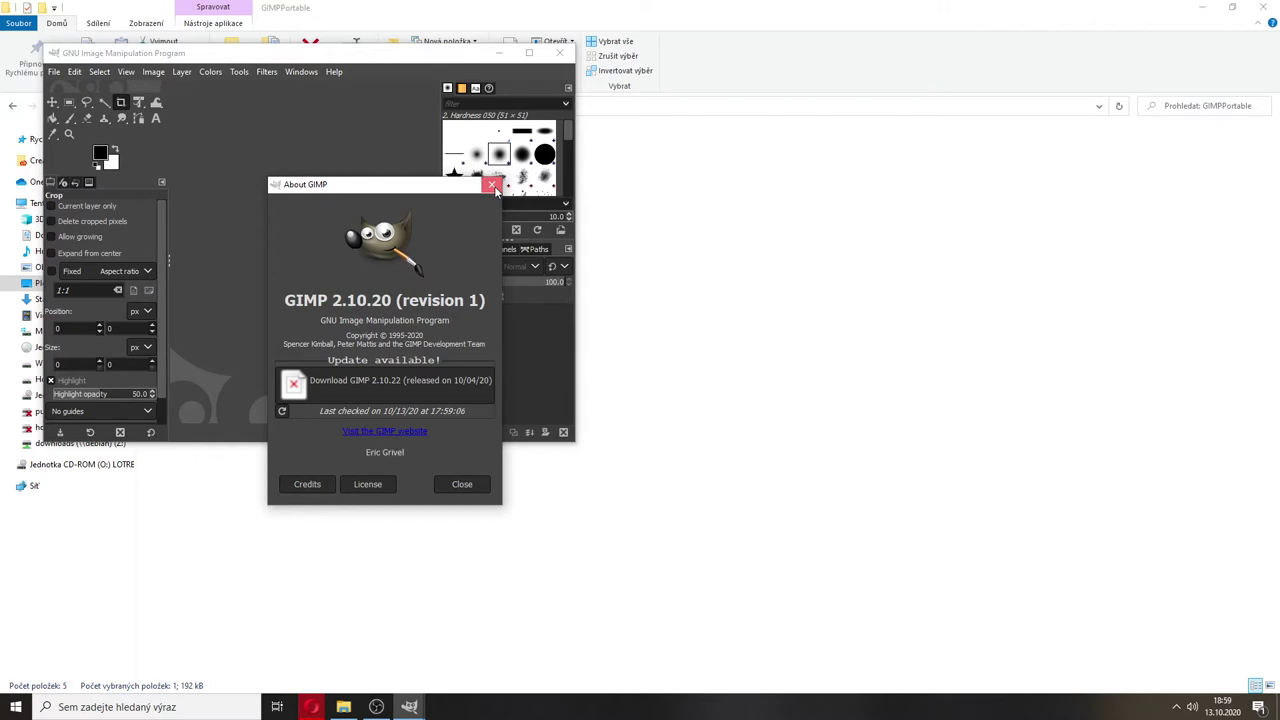
left_click(493, 186)
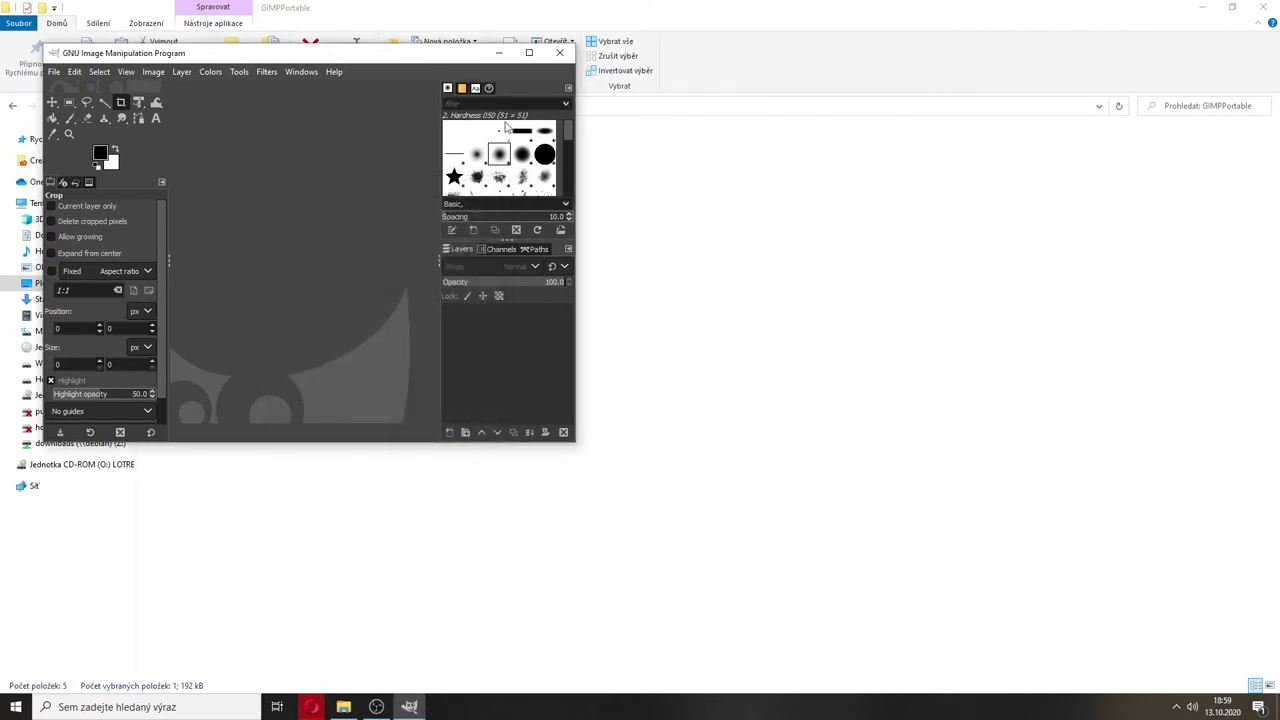
- Maximize the GIMP window and switch the active tool from Crop to Free Select
left_click(530, 53)
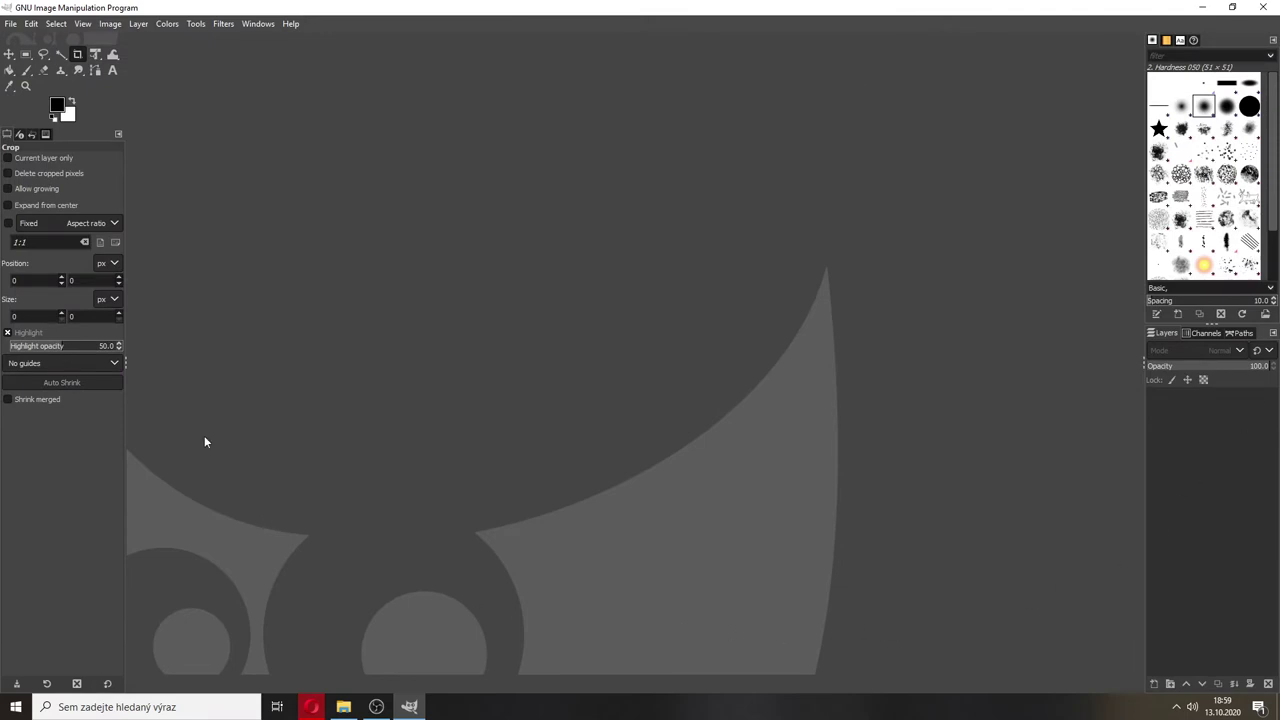
left_click(43, 54)
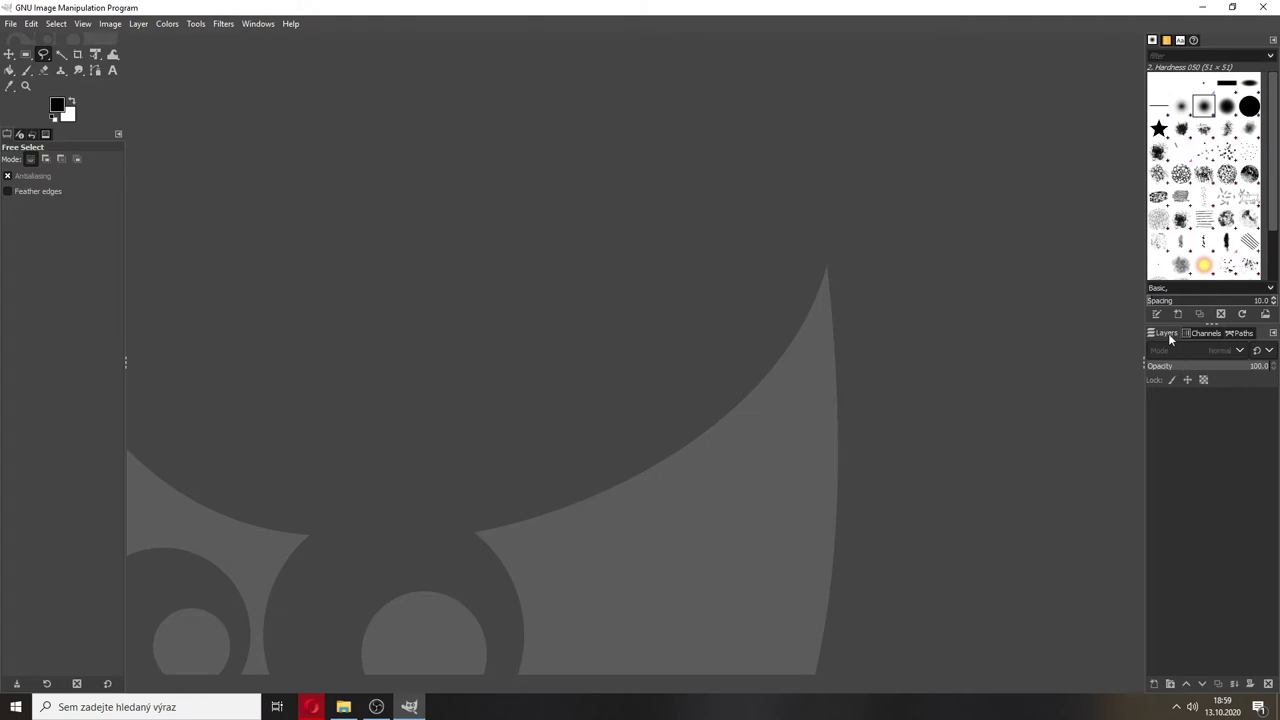
left_click(1206, 335)
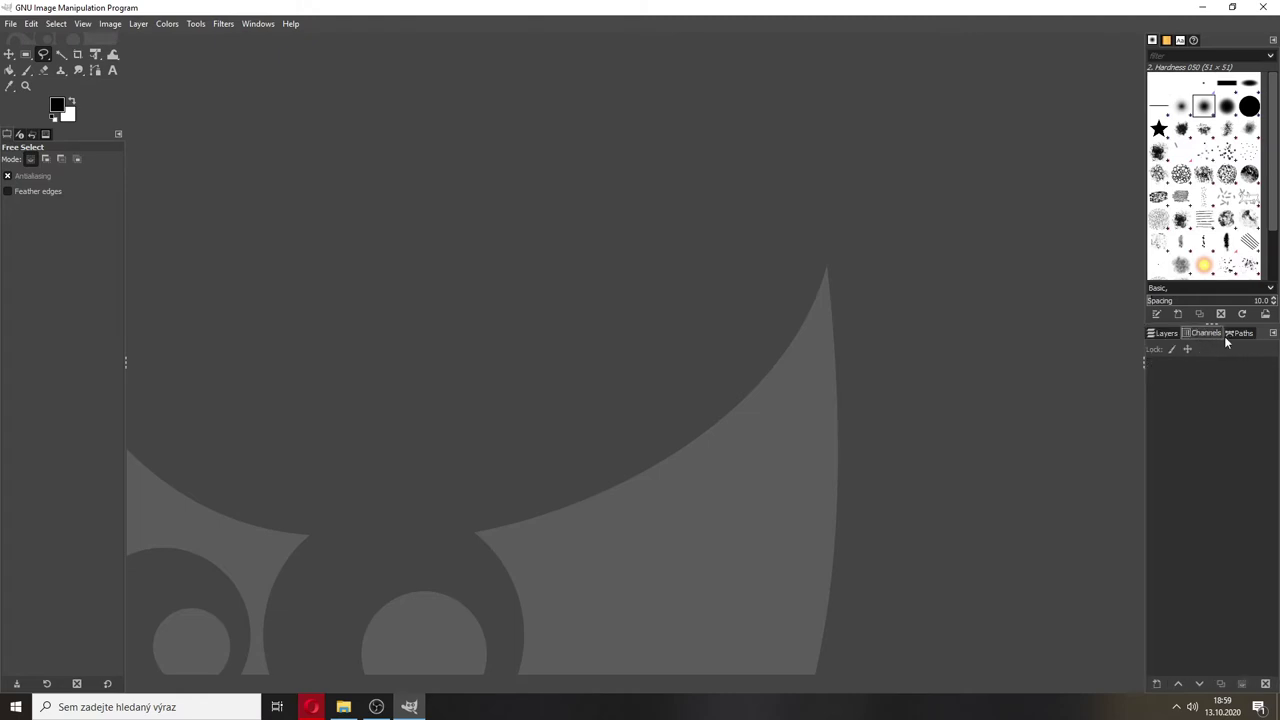
left_click(1168, 333)
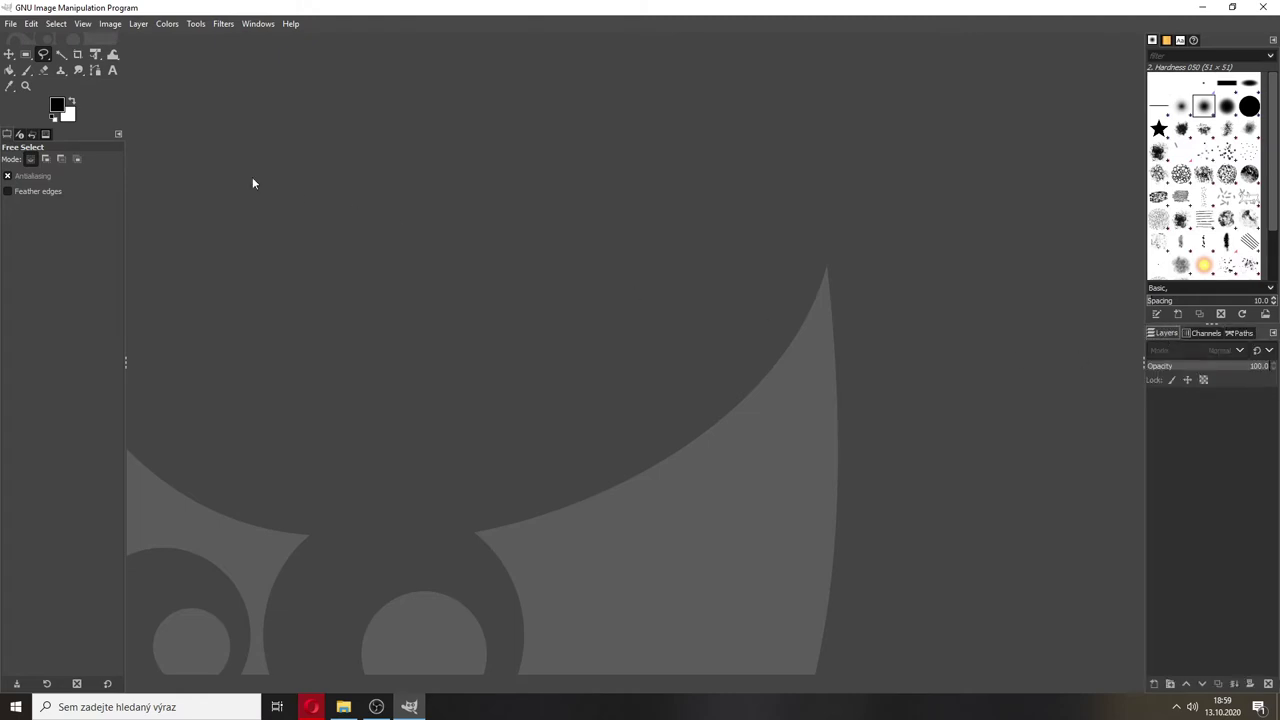
left_click(33, 25)
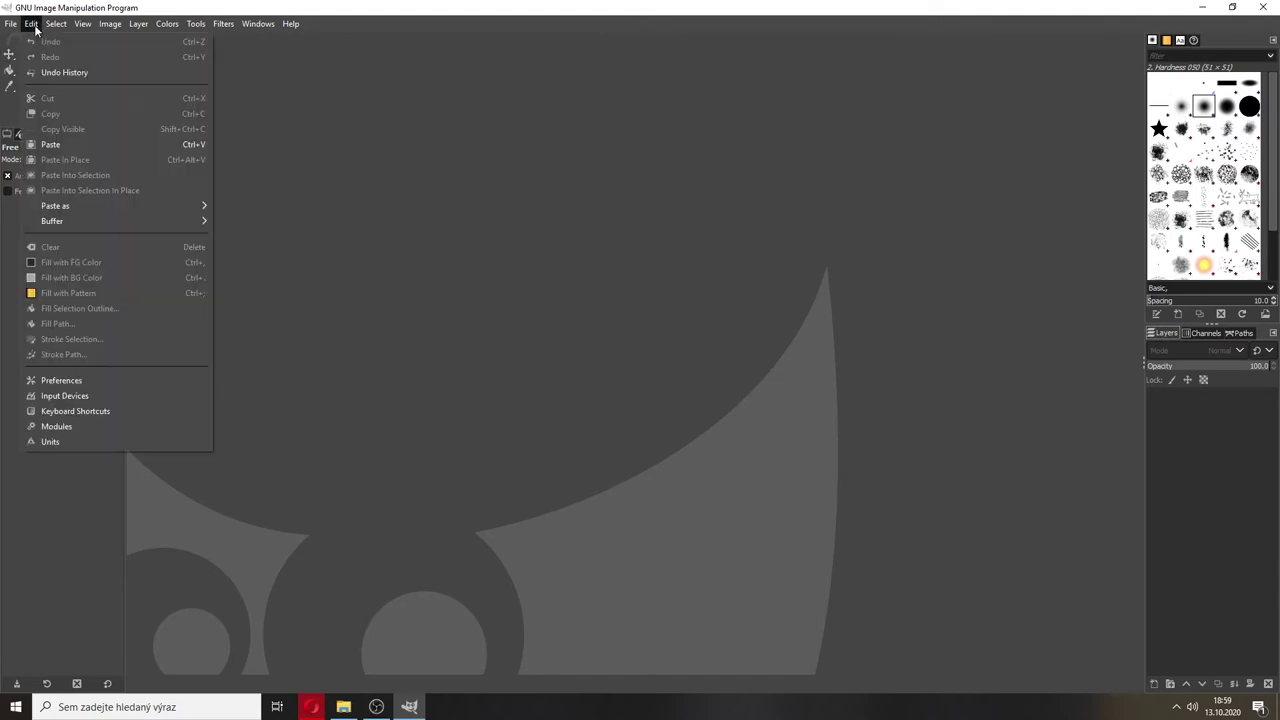
- Set the interface language to čeština [cs] in Preferences and close GIMP so it applies
left_click(60, 381)
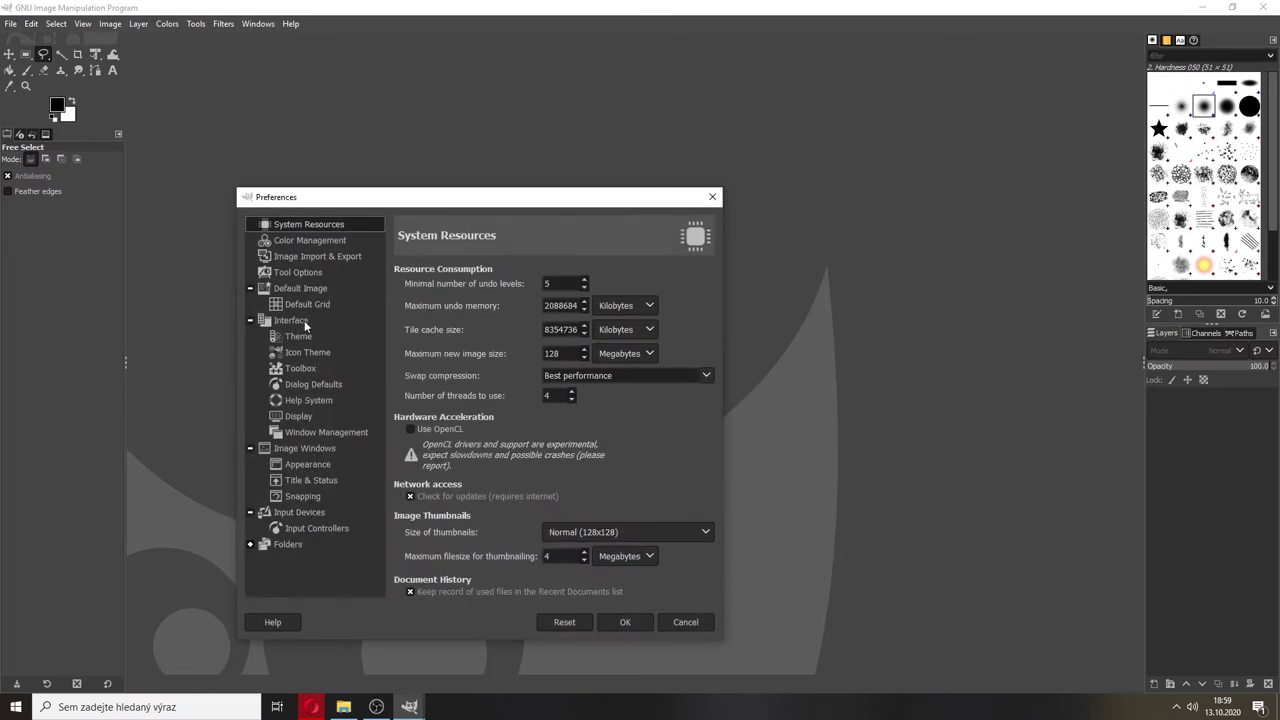
left_click(308, 322)
left_click(476, 286)
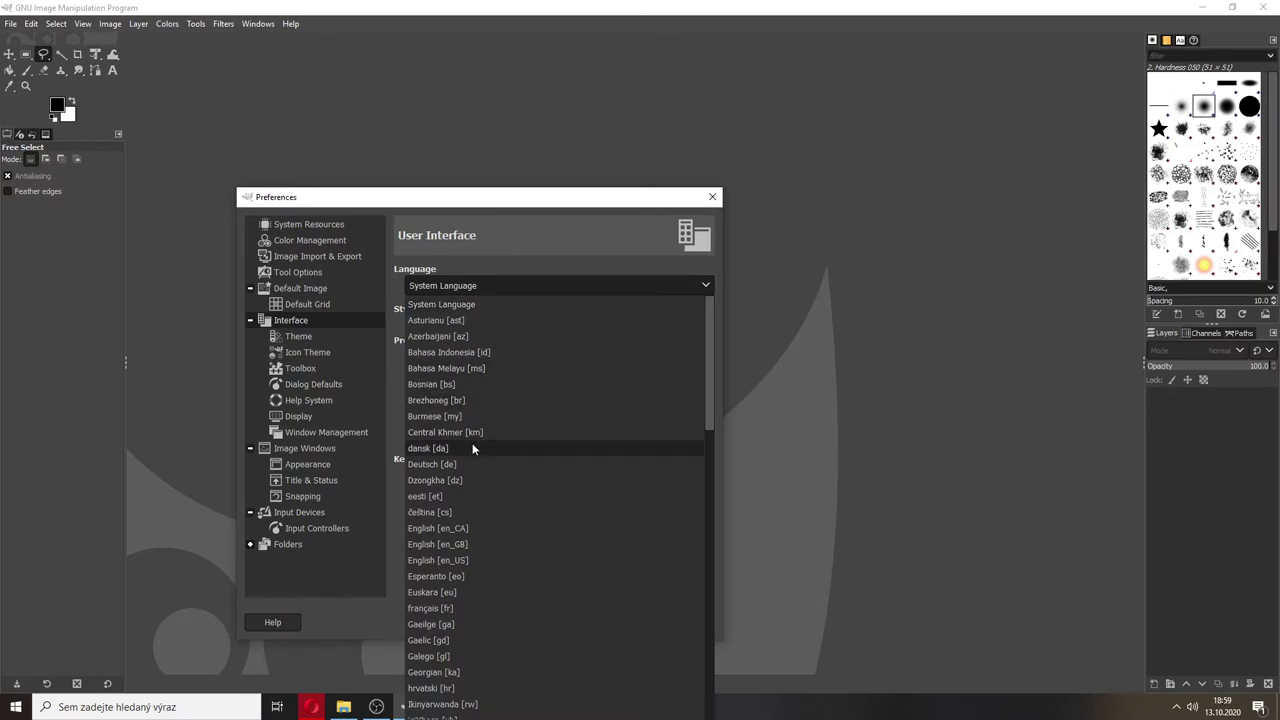
left_click(450, 512)
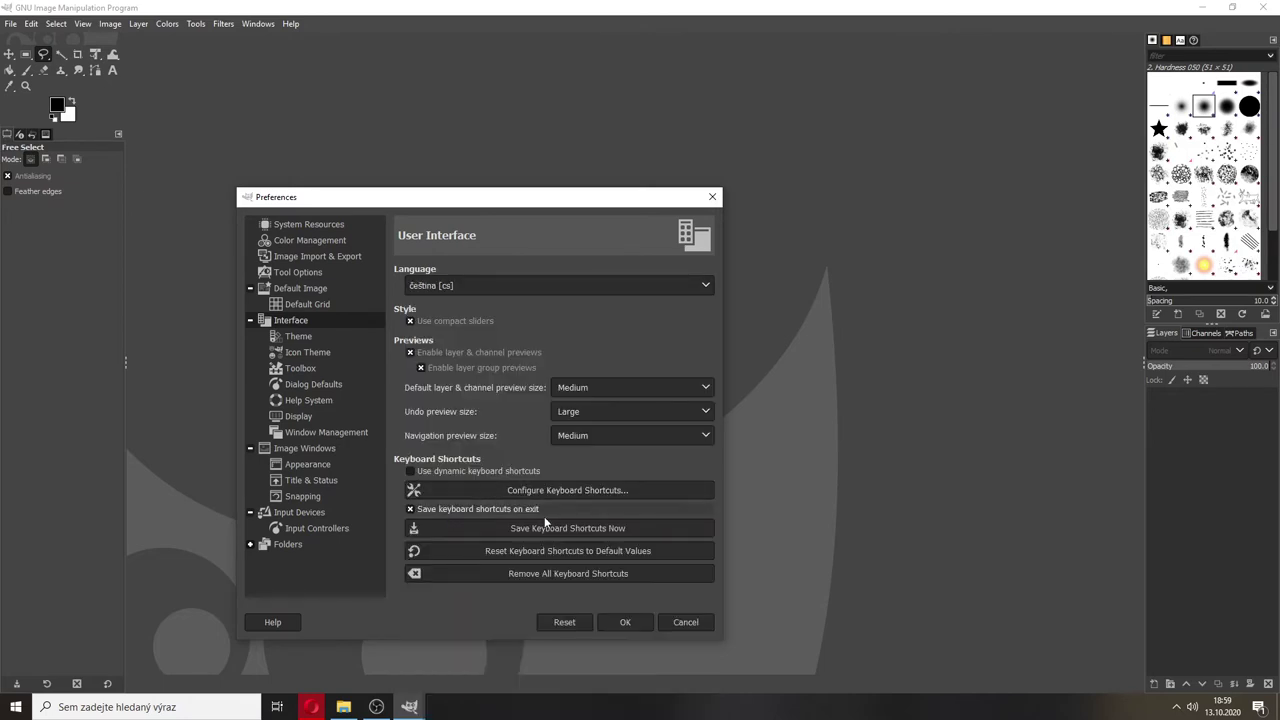
left_click(626, 622)
left_click(1262, 7)
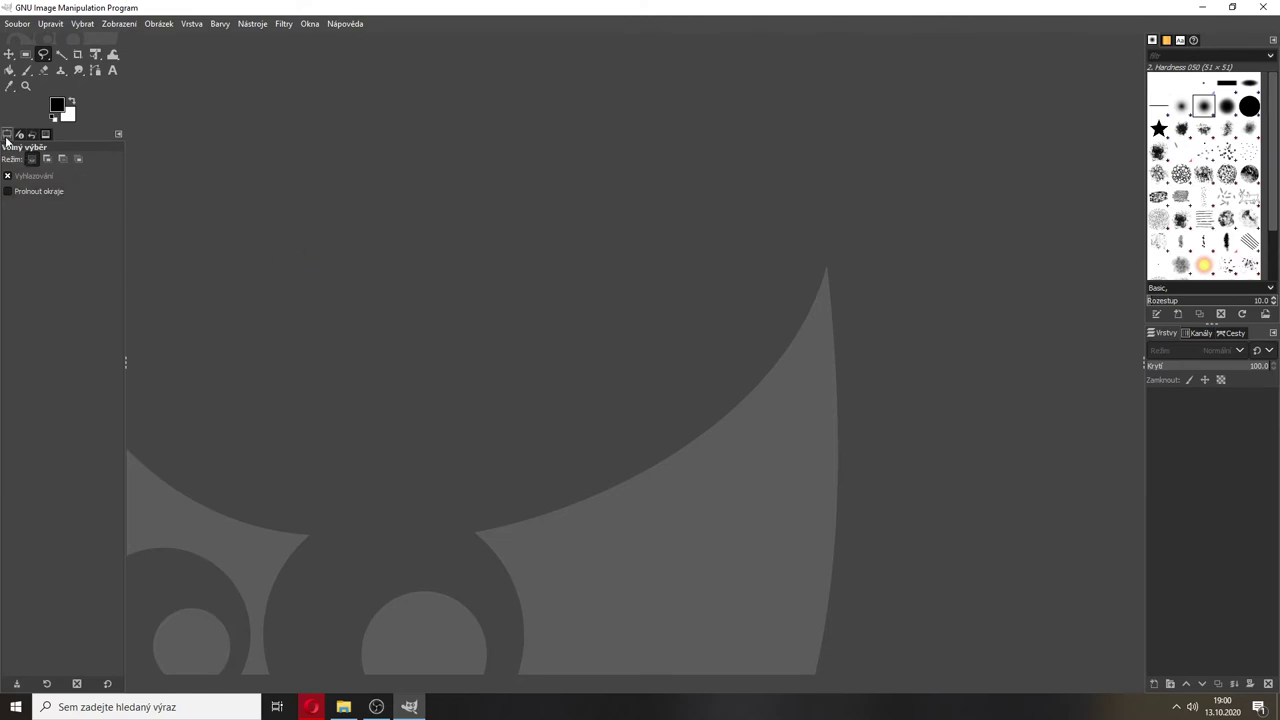
- Dock the Tool Options panel in a right-hand column and add a Historie změn tab to it
left_click_drag(6, 140, 505, 300)
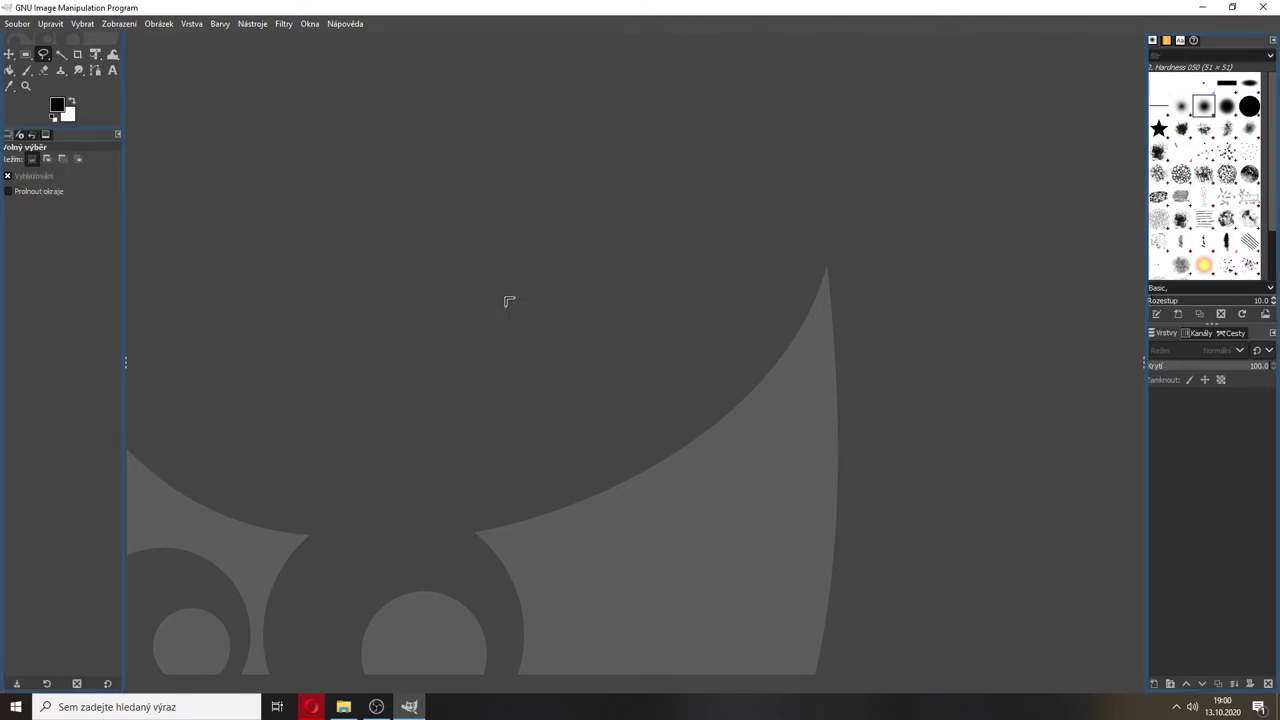
mouse_move(462, 246)
left_mouse_down()
mouse_move(885, 268)
mouse_move(1148, 176)
left_mouse_up()
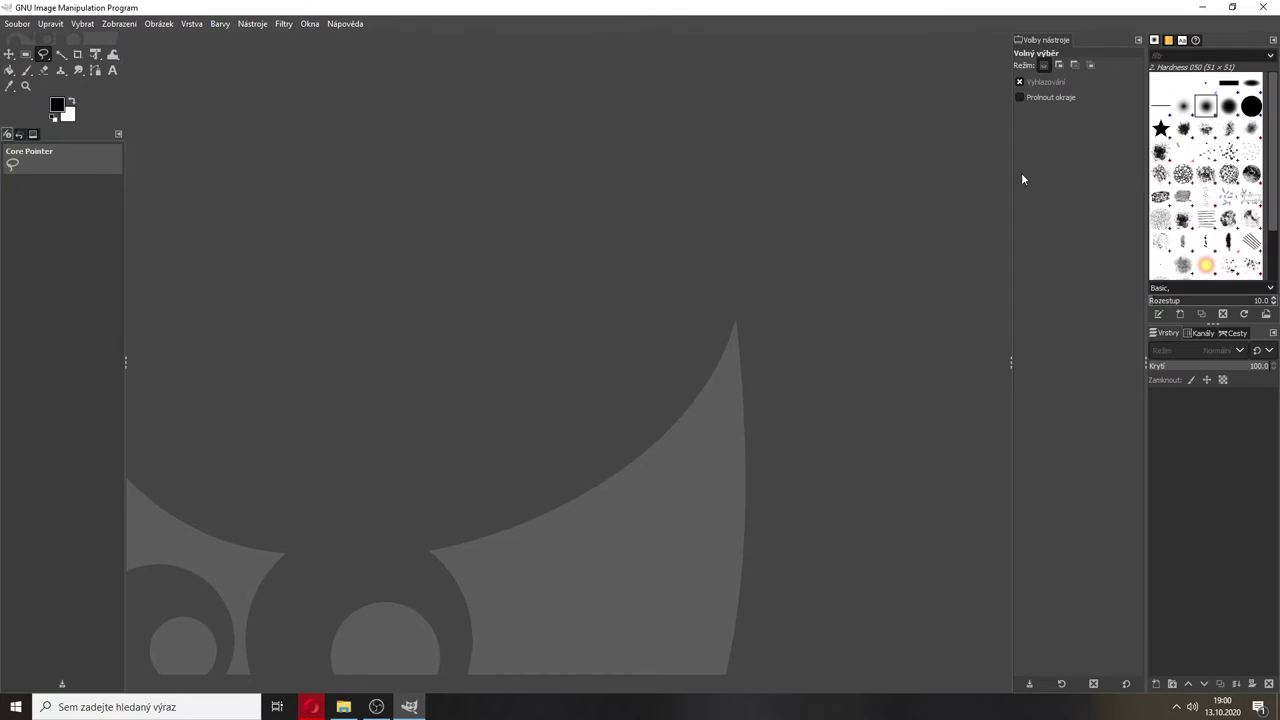
left_click(1138, 40)
mouse_move(1023, 58)
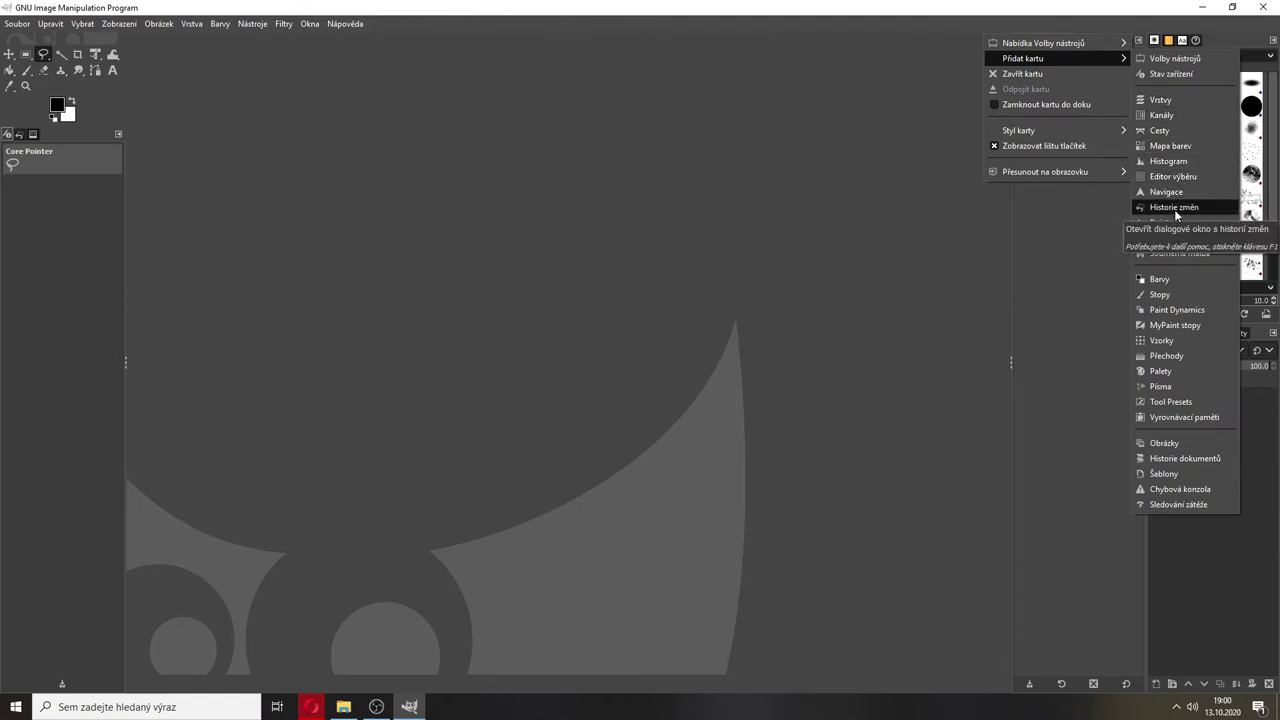
left_click(1174, 207)
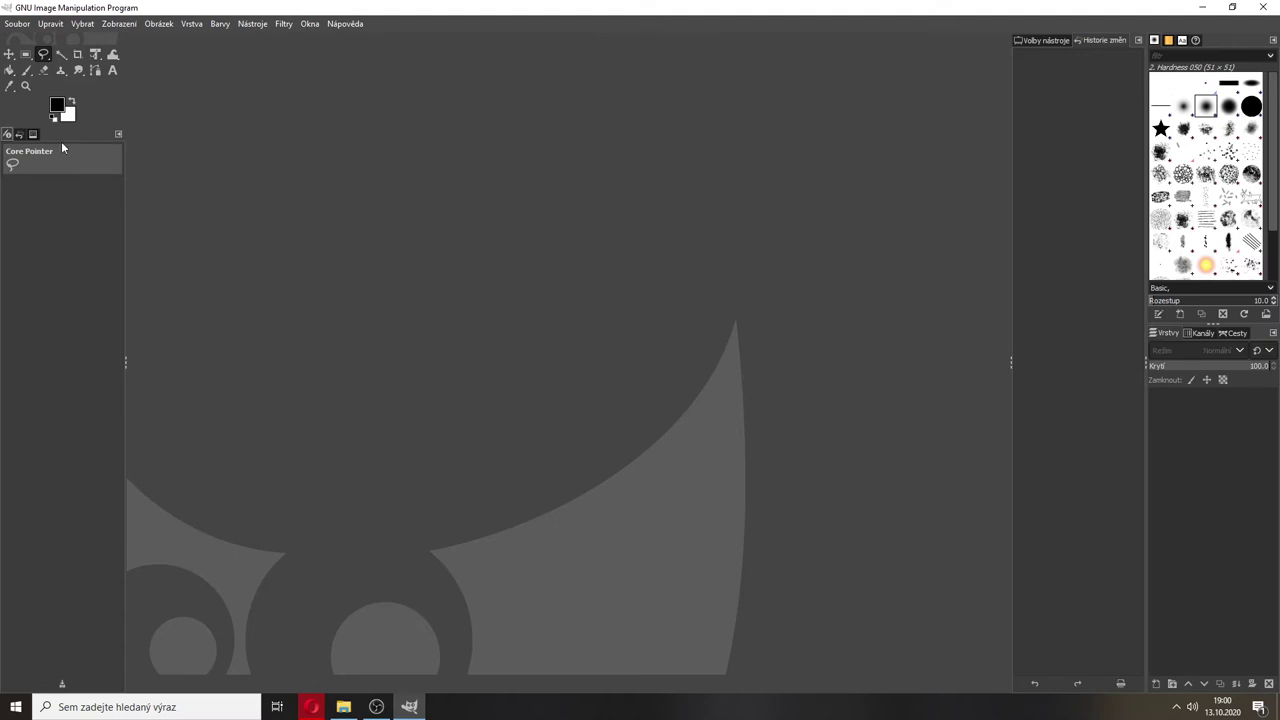
- Close the Device Status, Historie změn and Obrázky tabs, leaving only the toolbox in the left dock
left_click(117, 136)
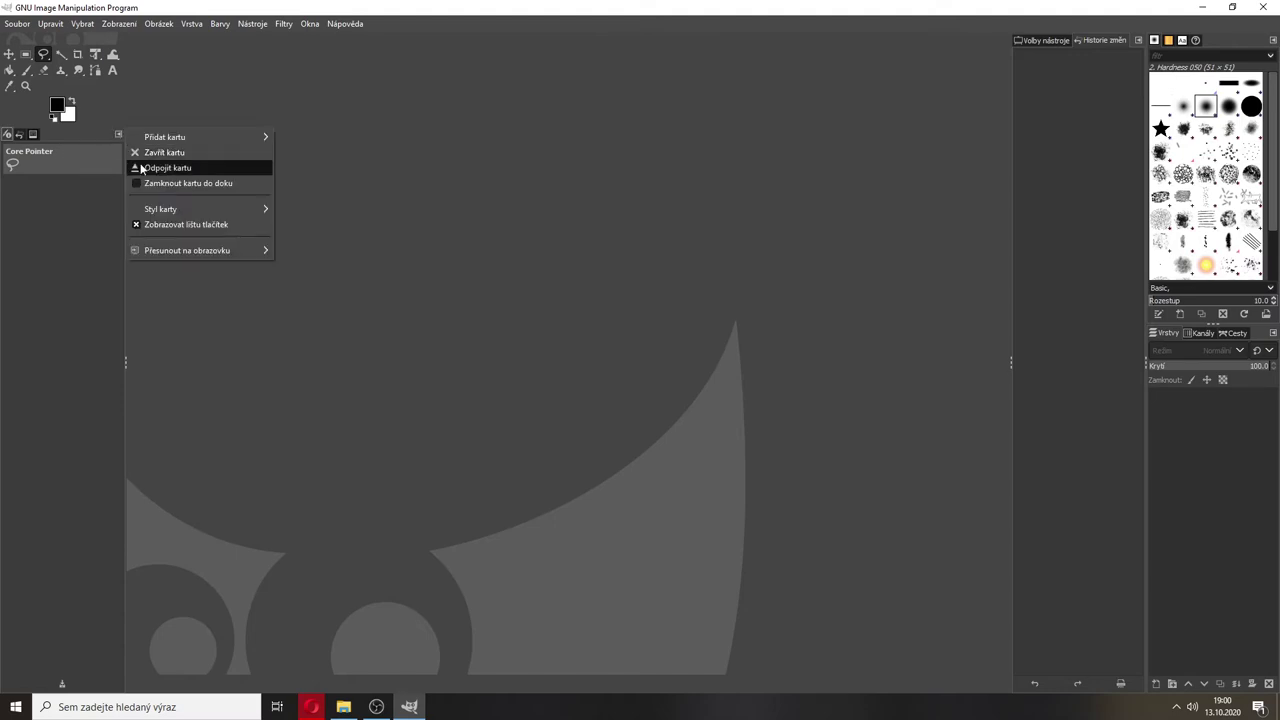
left_click(141, 168)
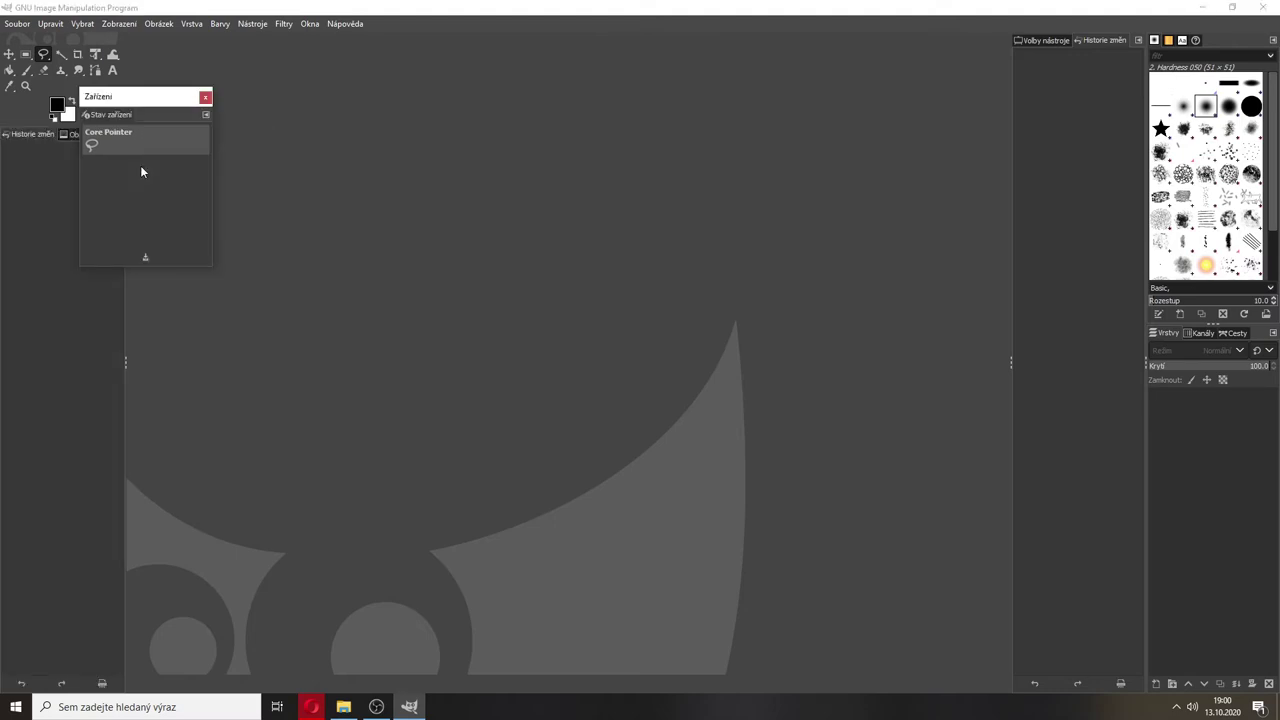
left_click(207, 98)
left_click(118, 134)
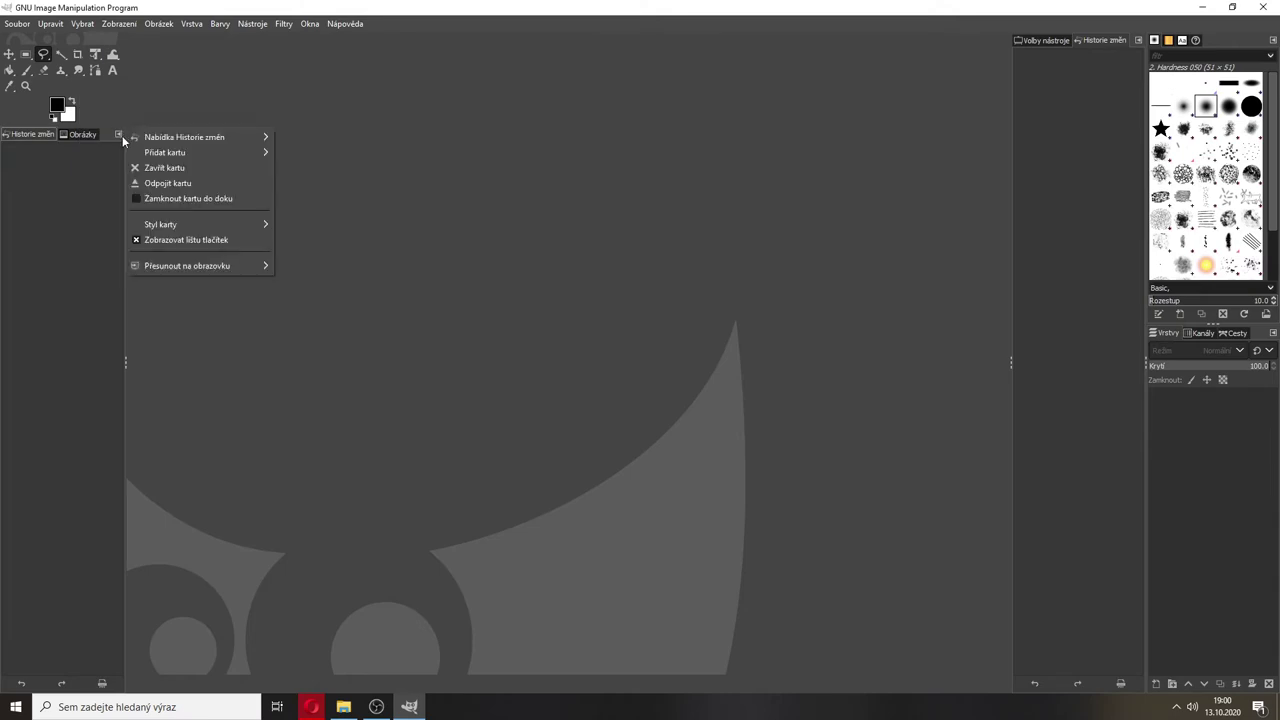
left_click(142, 172)
left_click(117, 134)
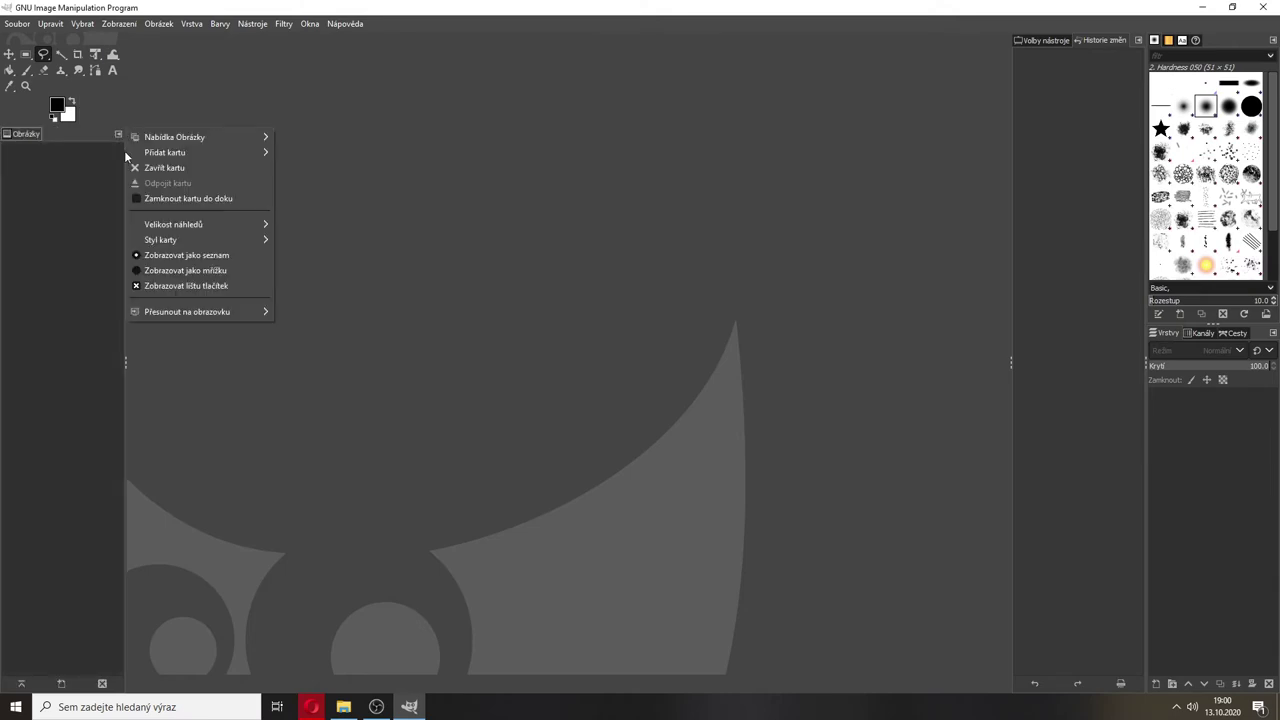
left_click(184, 170)
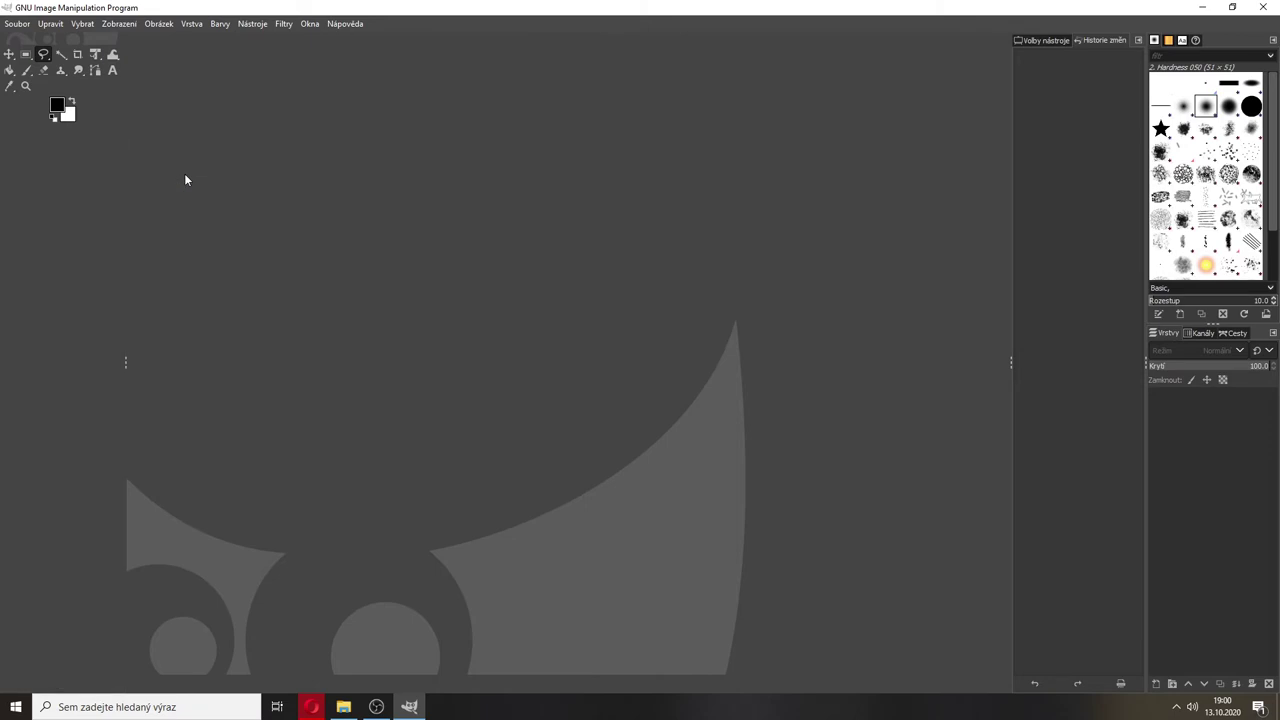
- In Předvolby, choose the Legacy icon theme with a custom icon size set to Medium
left_click(42, 24)
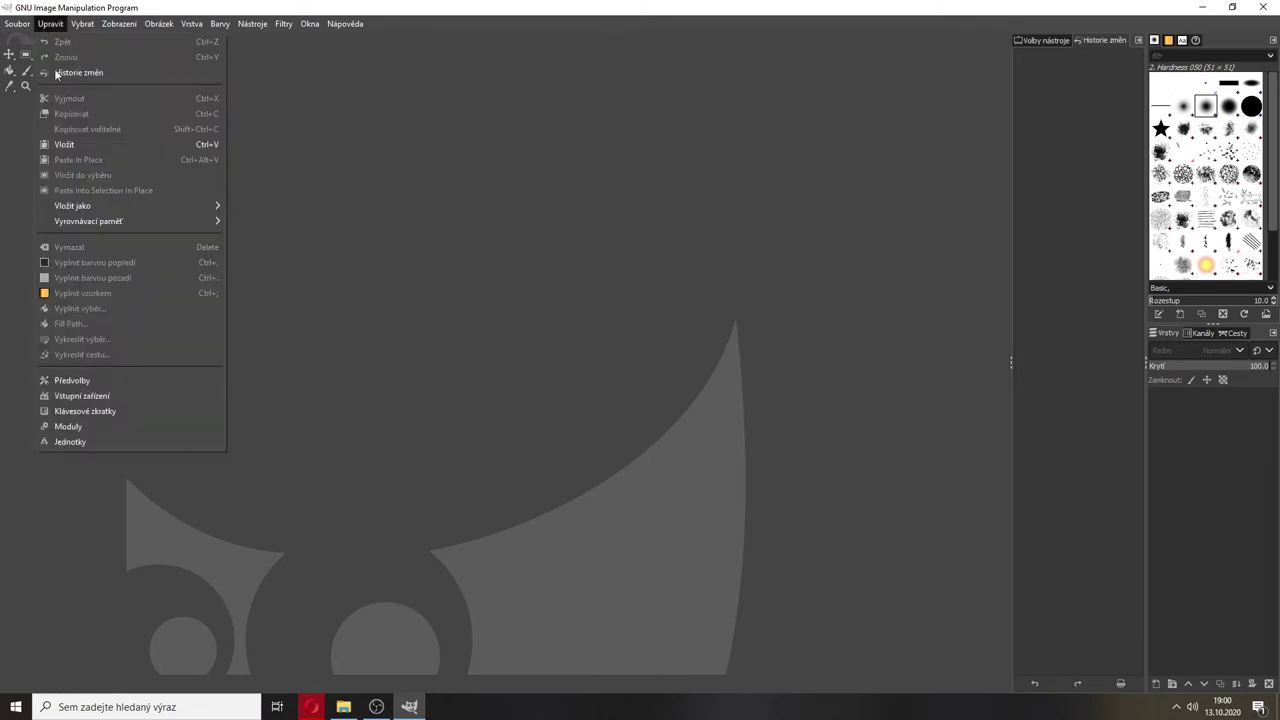
left_click(75, 384)
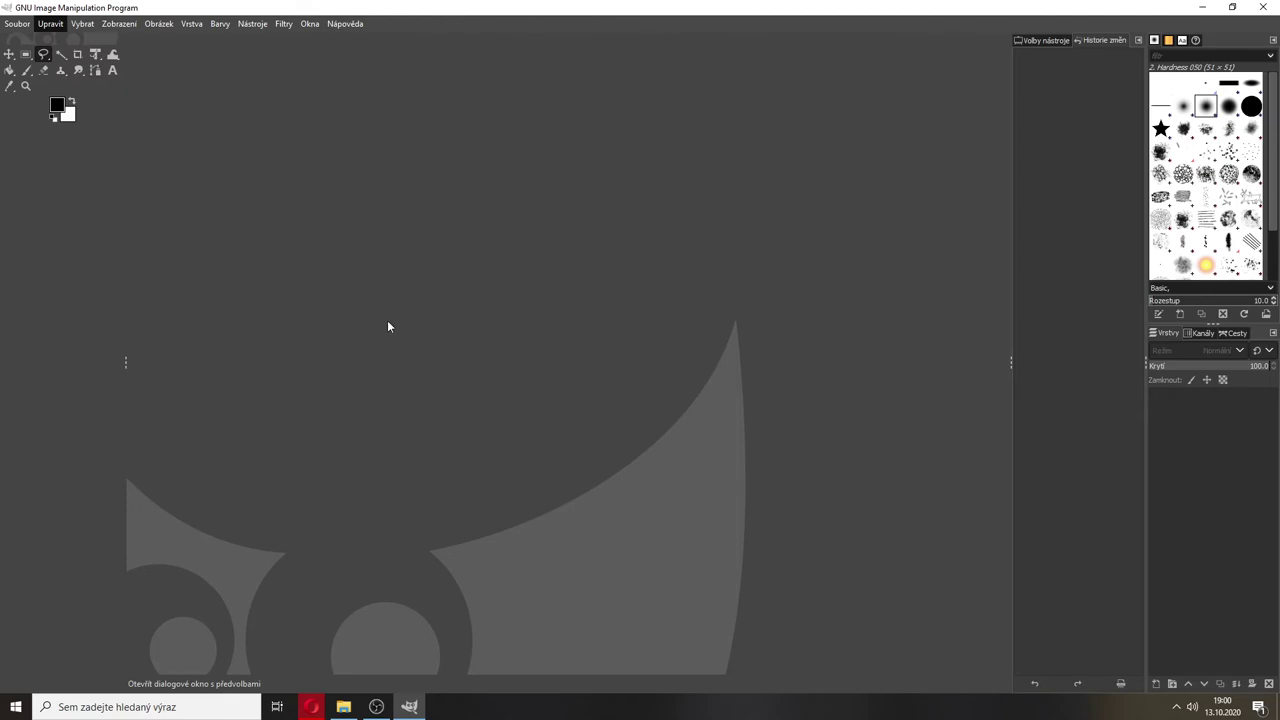
left_click(288, 336)
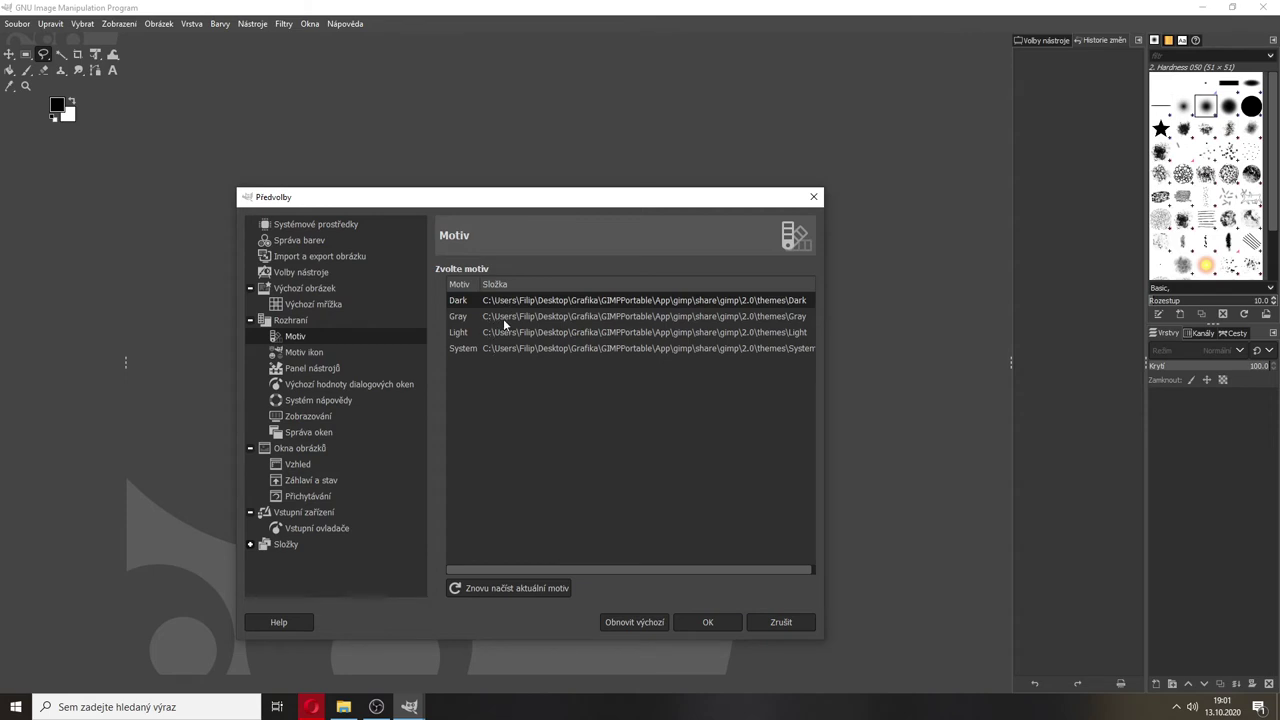
left_click(304, 352)
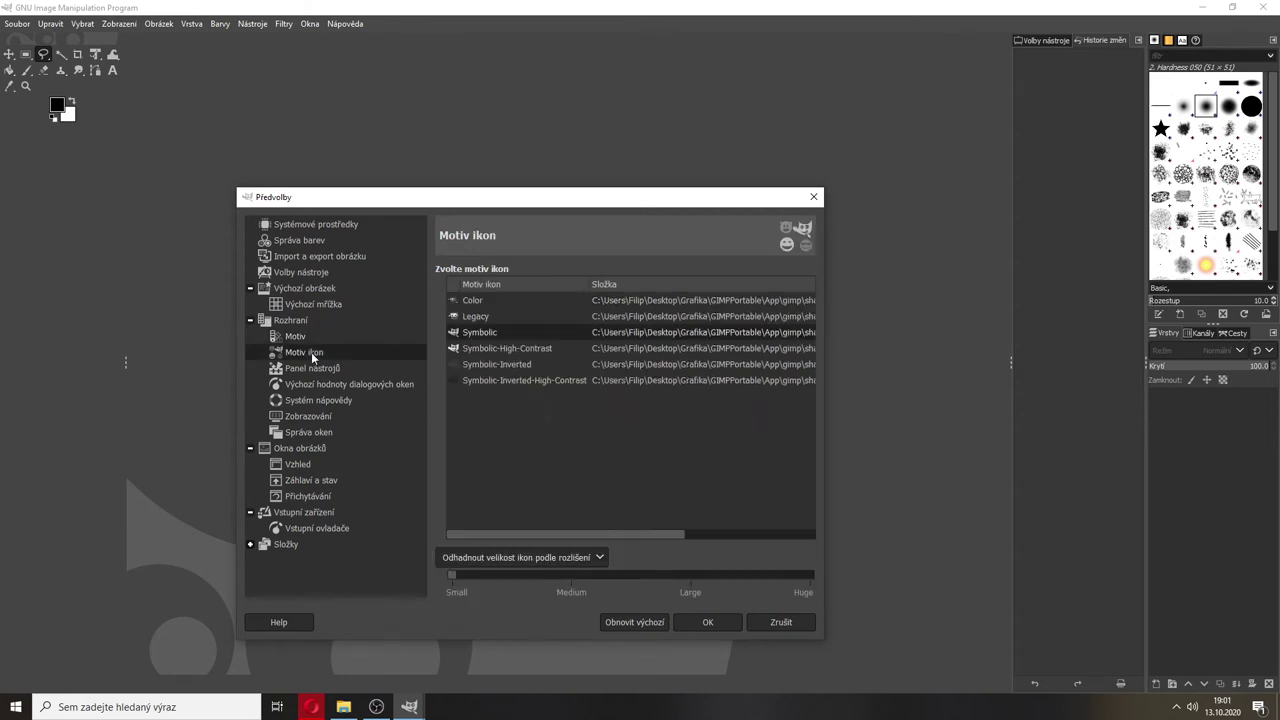
left_click(475, 318)
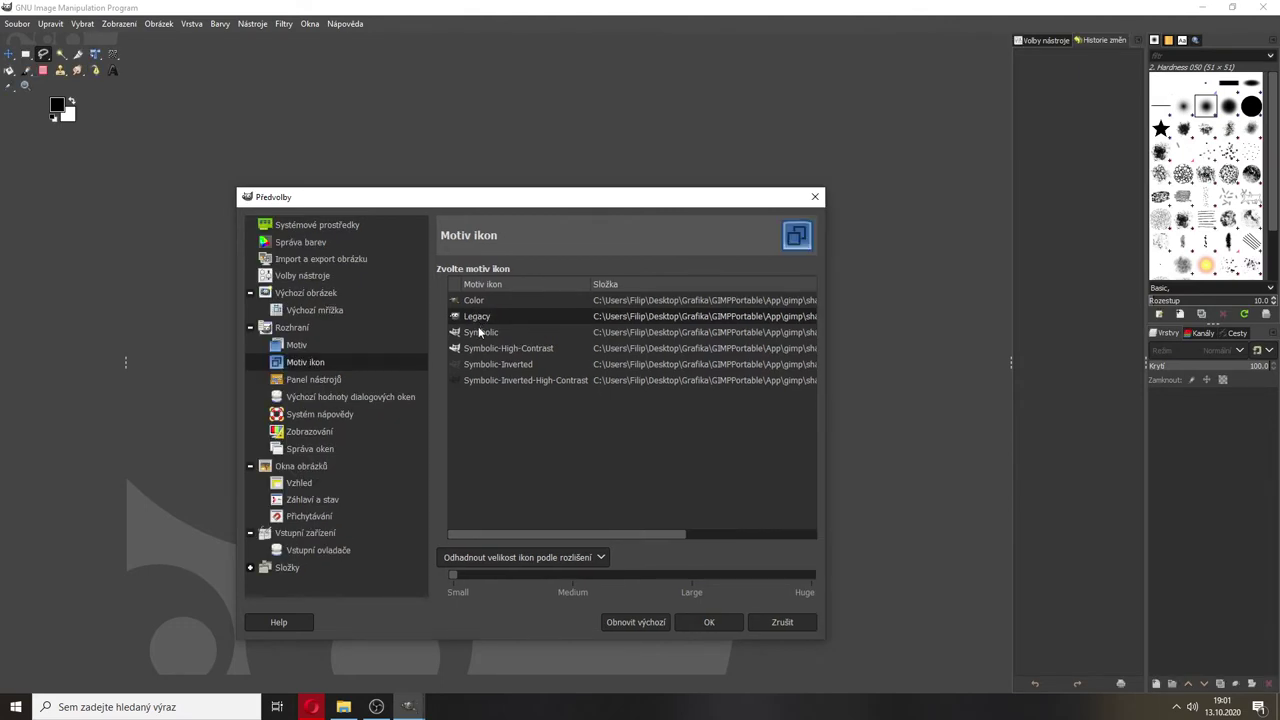
left_click(504, 560)
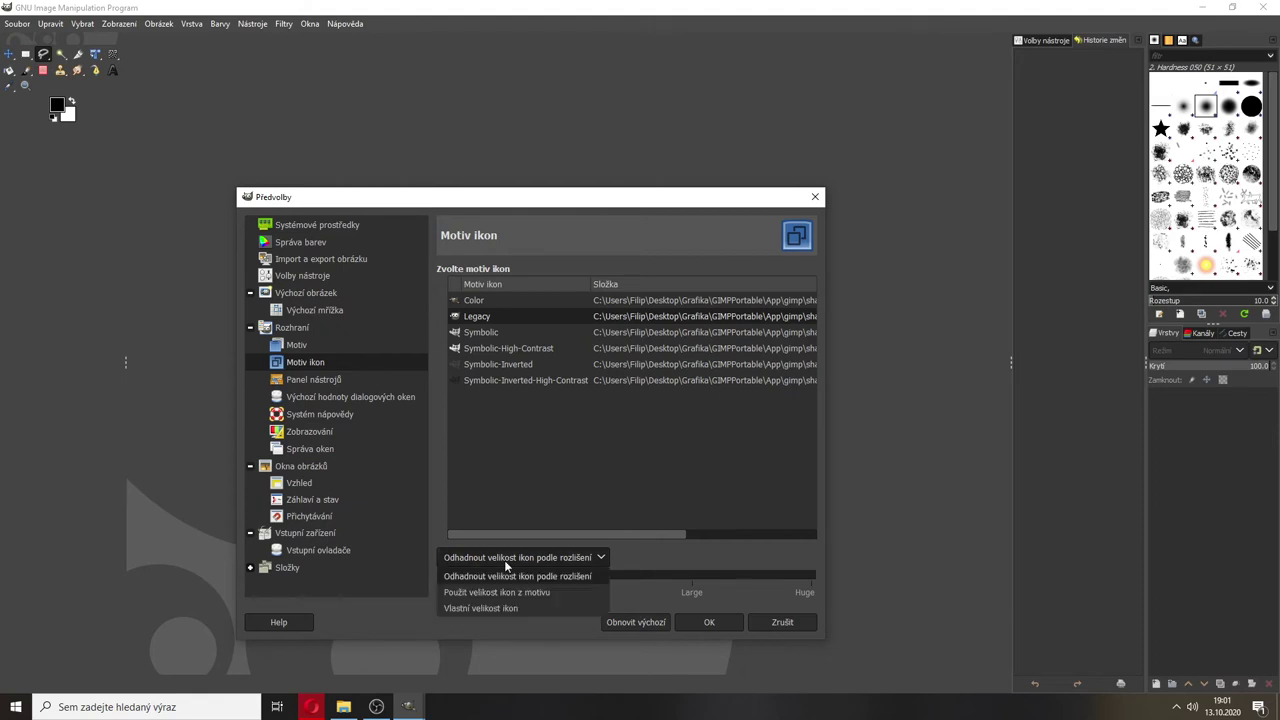
left_click(477, 608)
left_click_drag(460, 580, 573, 575)
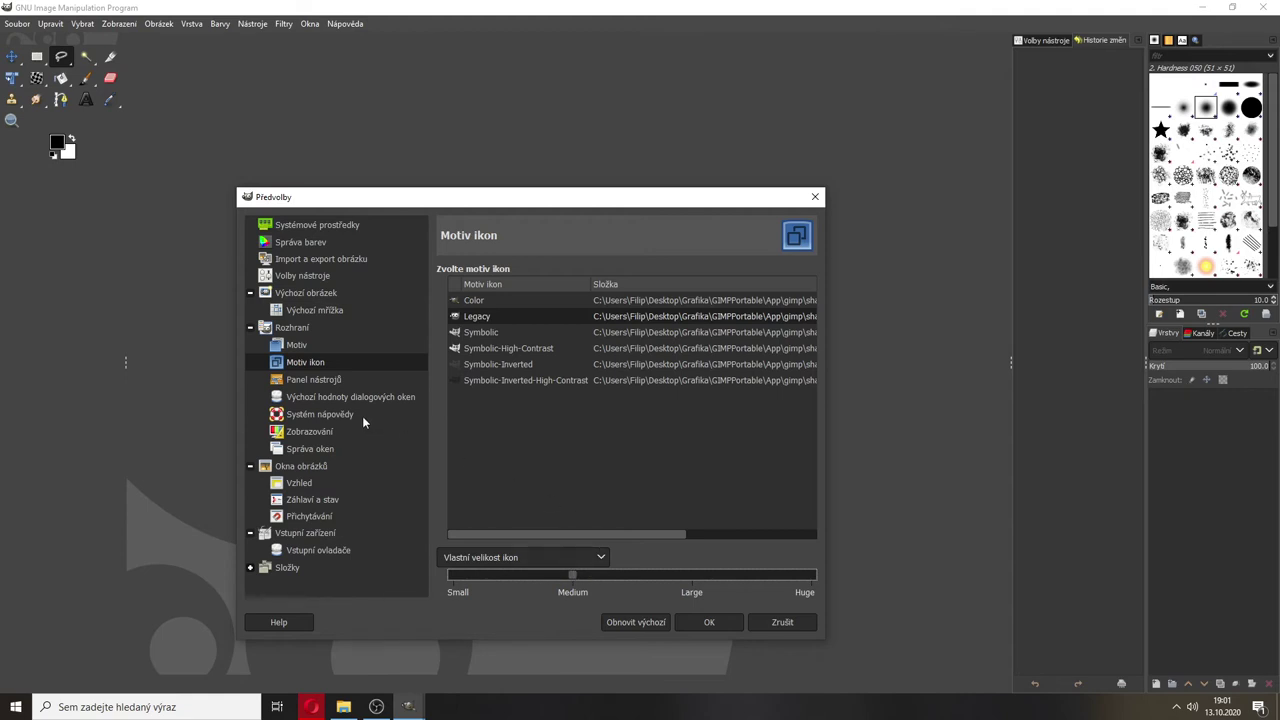
- On the Panel nástrojů preferences page, toggle the GIMP logo and create a new tool group
left_click(314, 380)
scroll(642, 506, "down", 3)
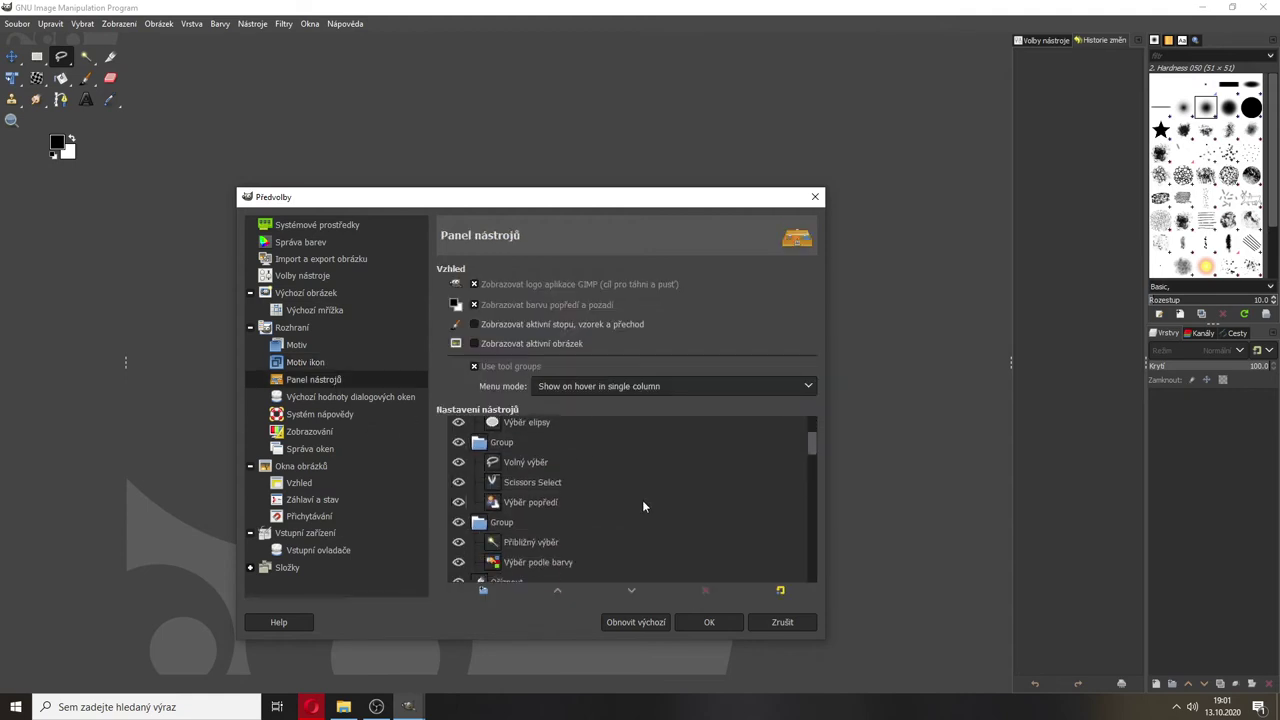
scroll(642, 506, "down", 3)
left_click(474, 284)
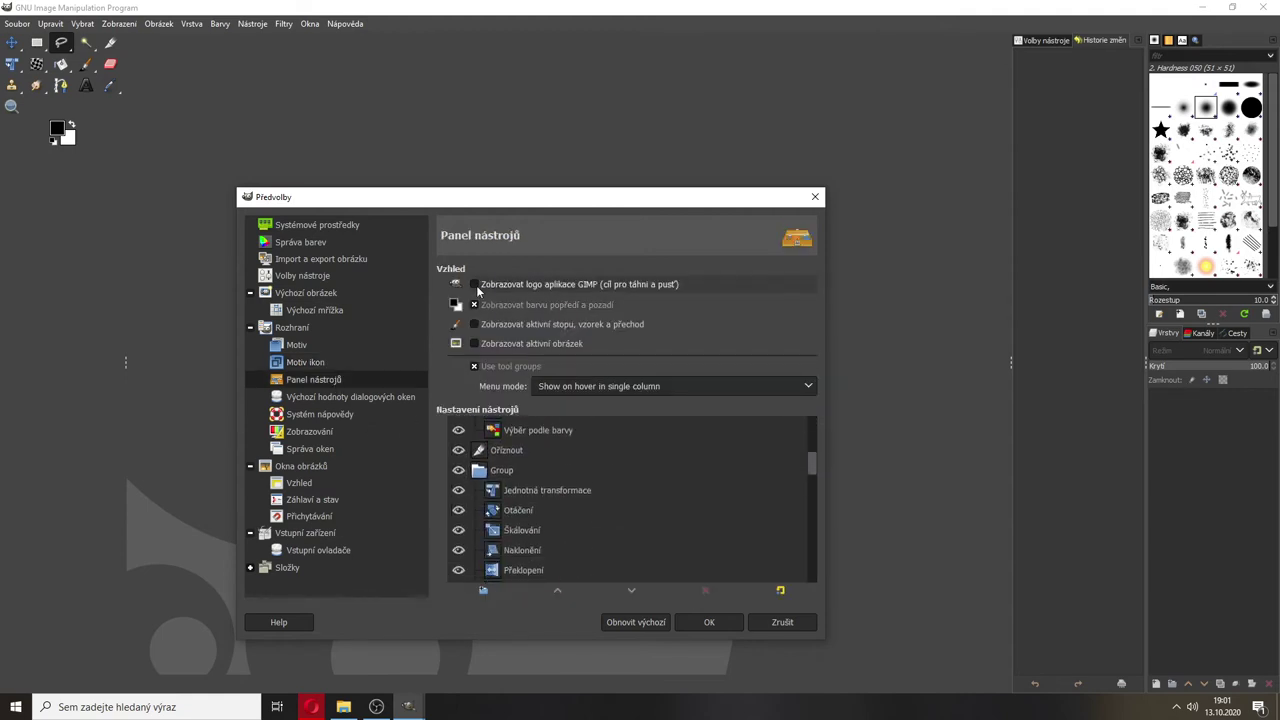
scroll(554, 471, "down", 3)
scroll(554, 471, "down", 2)
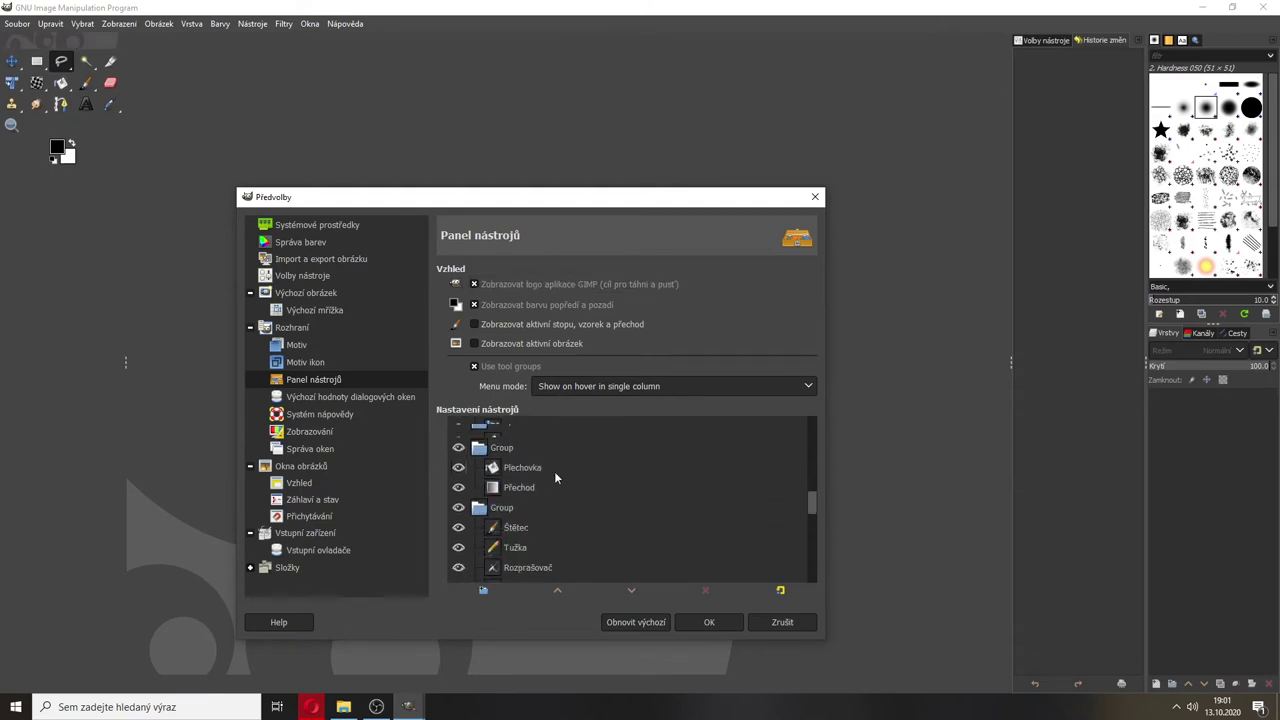
scroll(554, 471, "down", 1)
scroll(554, 471, "down", 1)
scroll(554, 471, "down", 1)
scroll(573, 489, "down", 3)
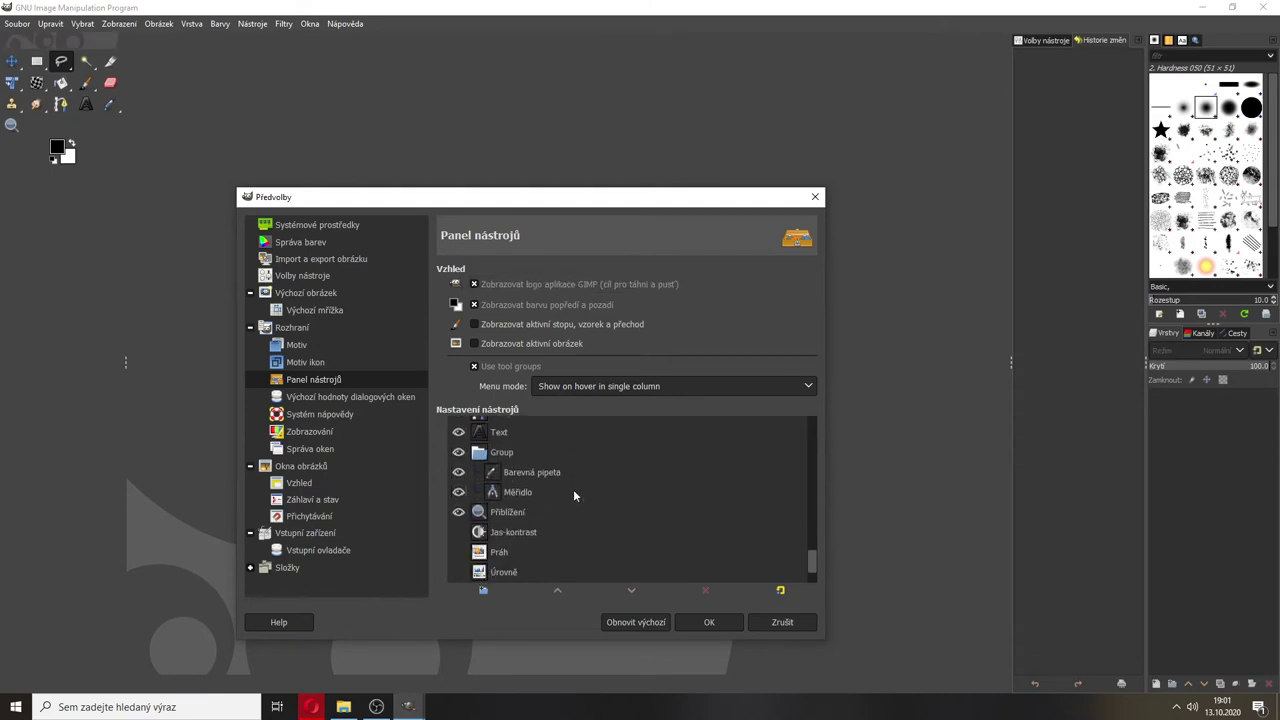
scroll(573, 489, "down", 2)
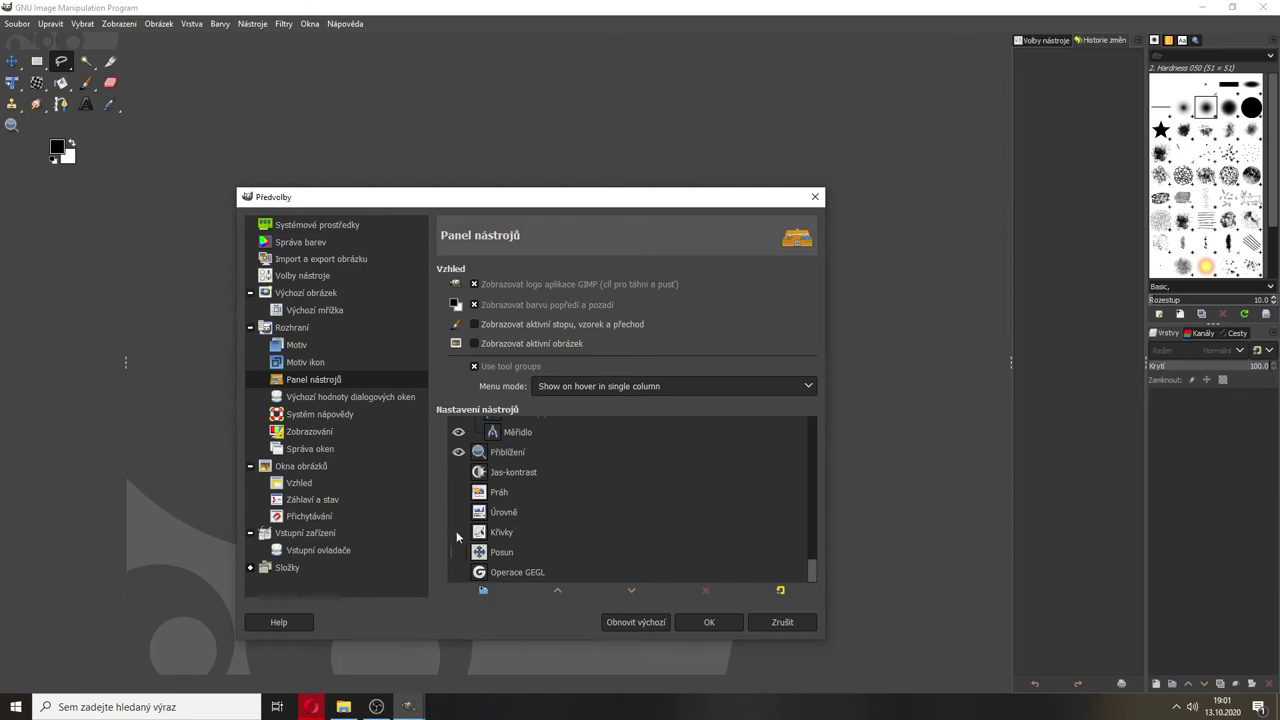
left_click(484, 592)
scroll(517, 490, "down", 10)
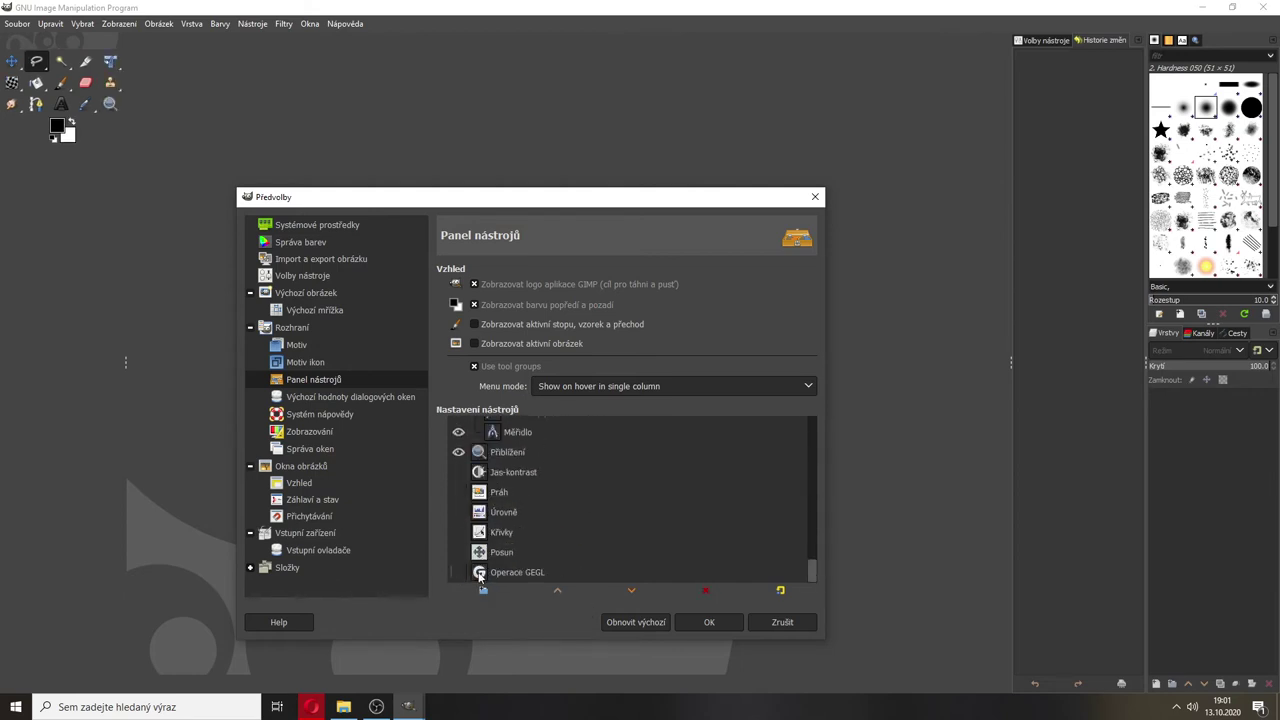
- Make the Jas-kontrast, Práh, Úrovně, Křivky and Posun tools visible in the toolbox
left_click(458, 472)
left_click(458, 492)
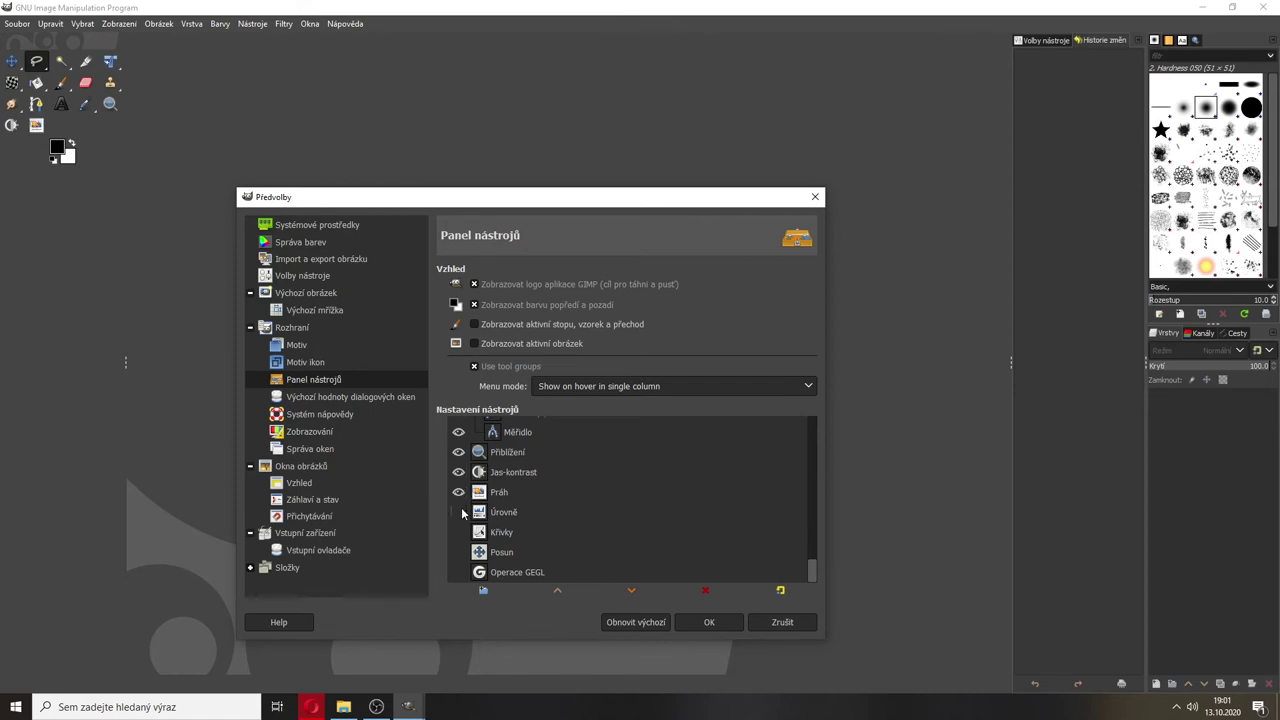
left_click(458, 512)
left_click(458, 532)
left_click(458, 552)
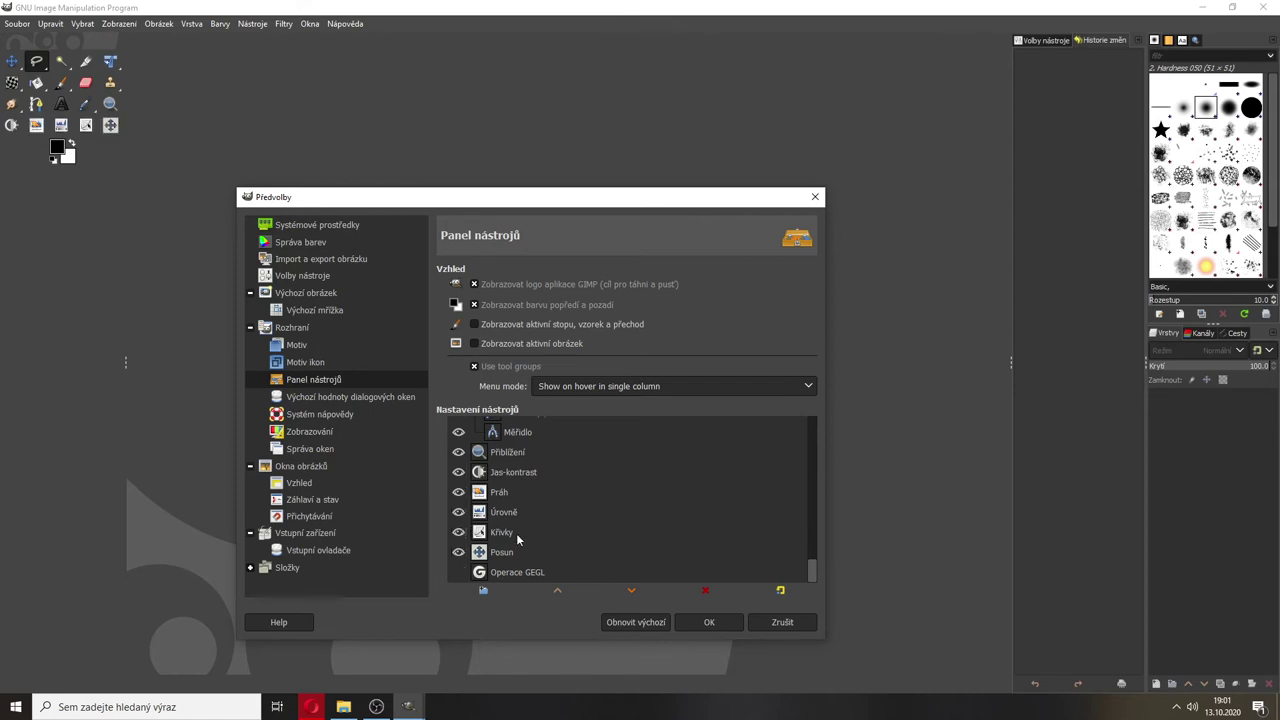
- Toggle a tool group's visibility off and back on, then save and close the preferences
scroll(510, 522, "up", 2)
scroll(509, 522, "up", 1)
scroll(509, 522, "up", 2)
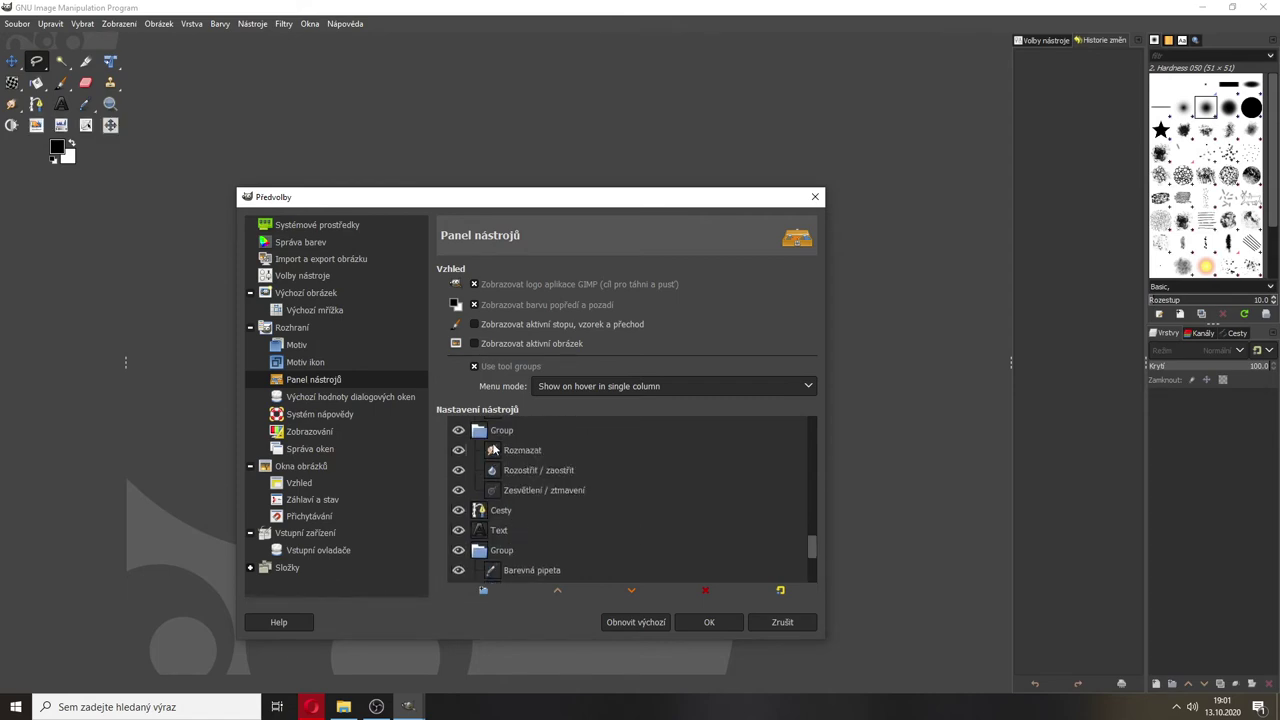
scroll(545, 495, "up", 3)
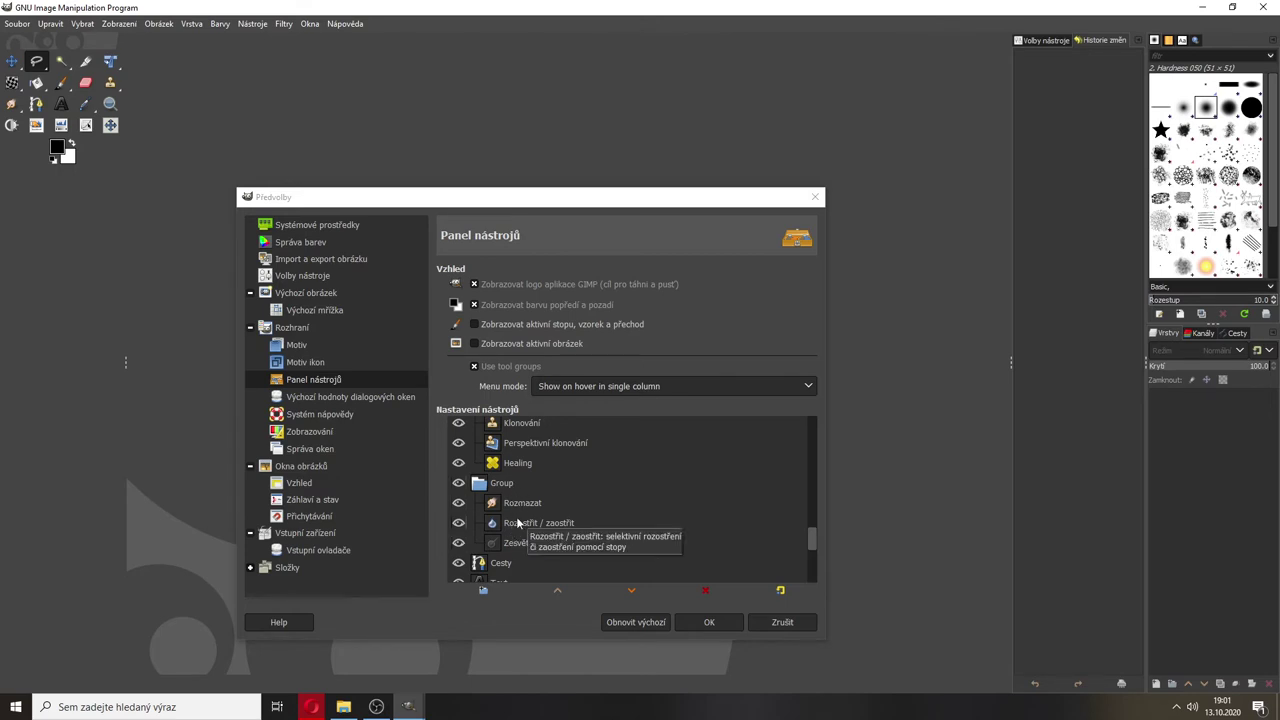
left_click(458, 484)
left_click(458, 484)
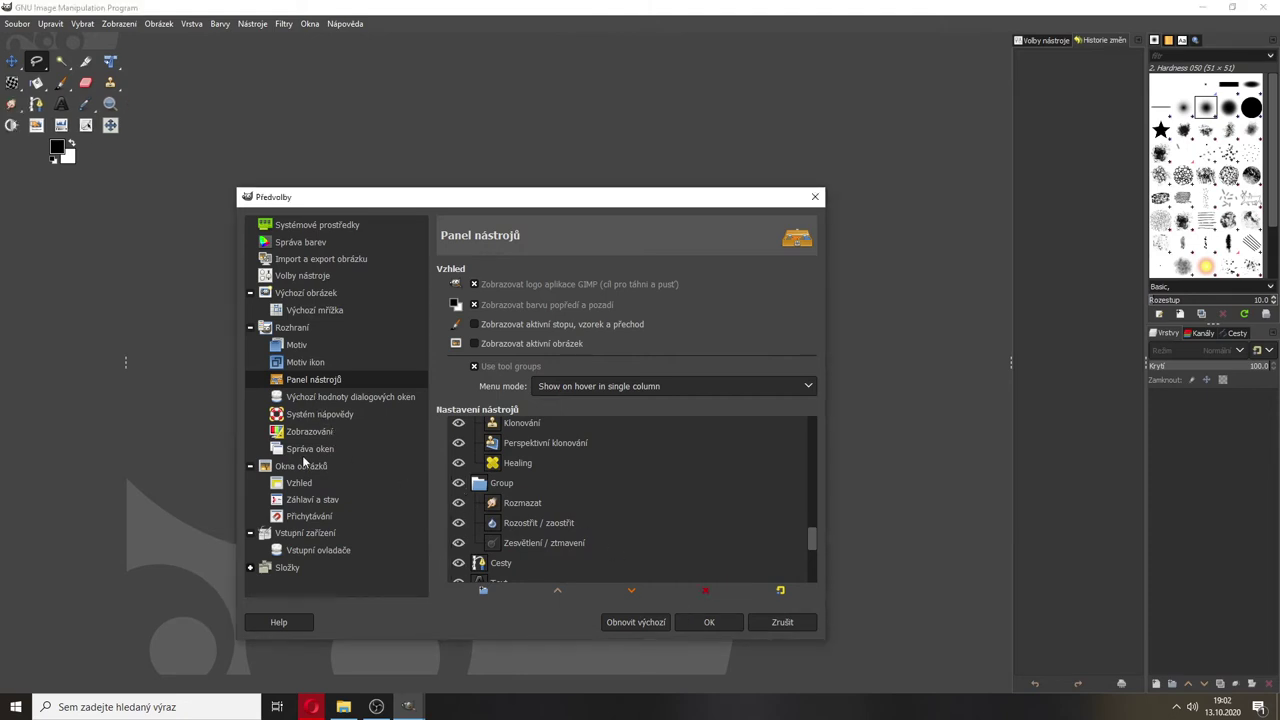
left_click(709, 620)
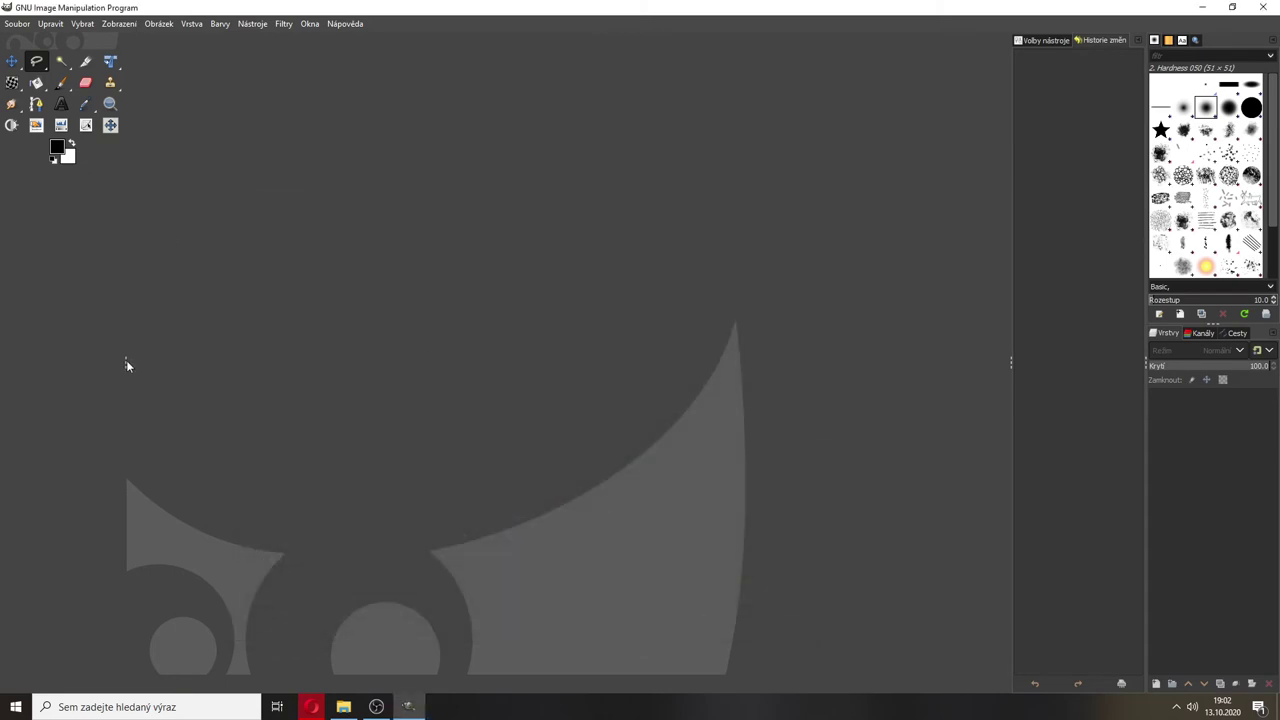
- Narrow the toolbox to three columns and close the Stopy and Vzorky dock tabs, showing Historie dokumentů
left_click_drag(126, 362, 44, 345)
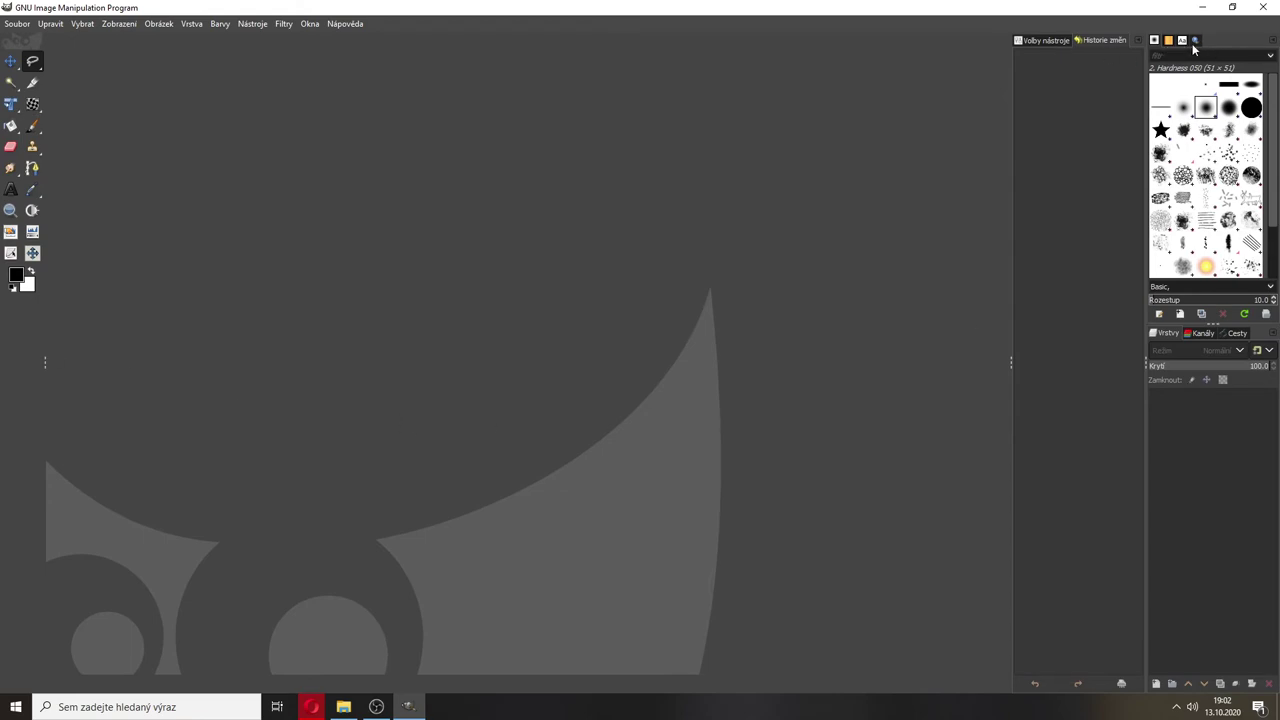
left_click(1155, 40)
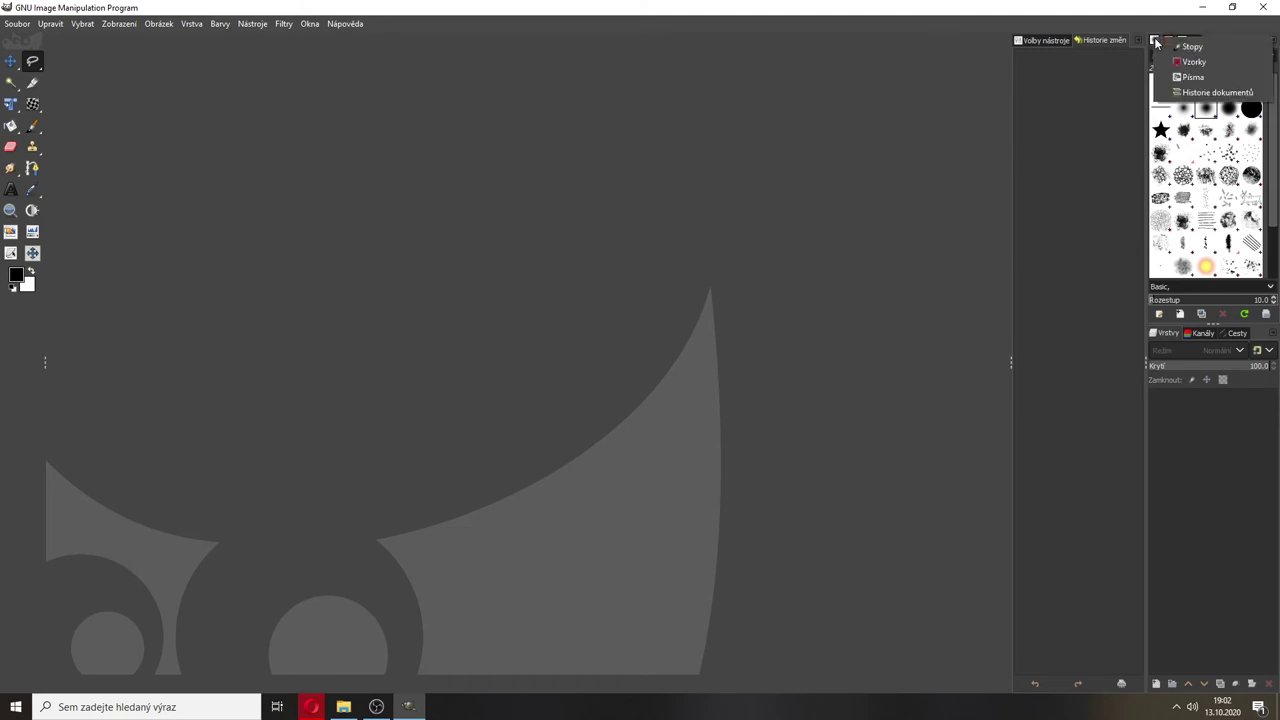
left_click(1155, 40)
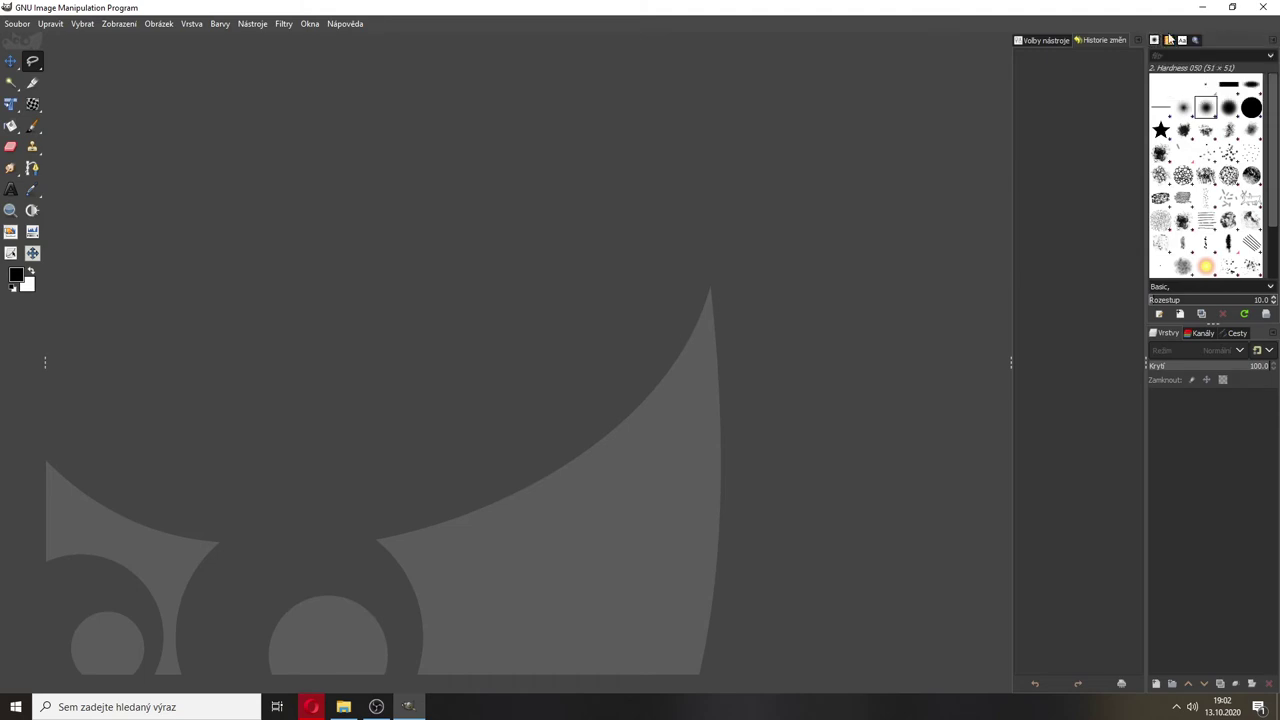
left_click(1271, 44)
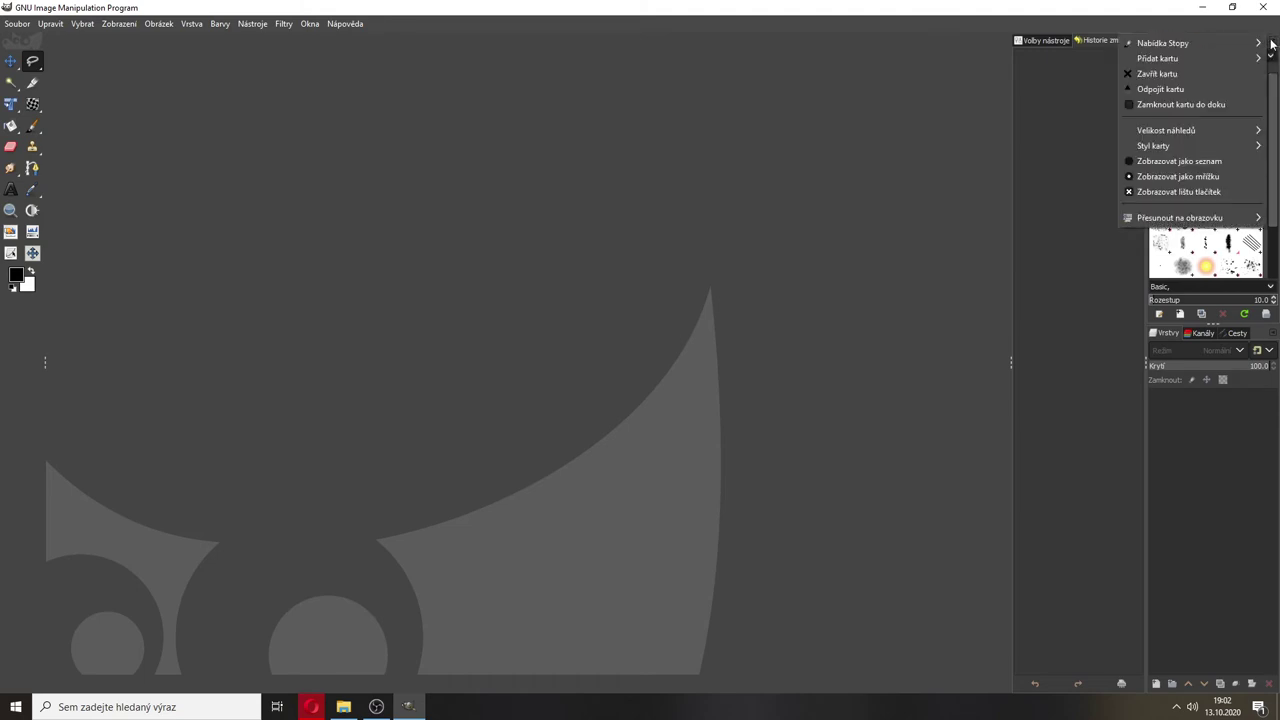
left_click(1162, 74)
left_click(1271, 44)
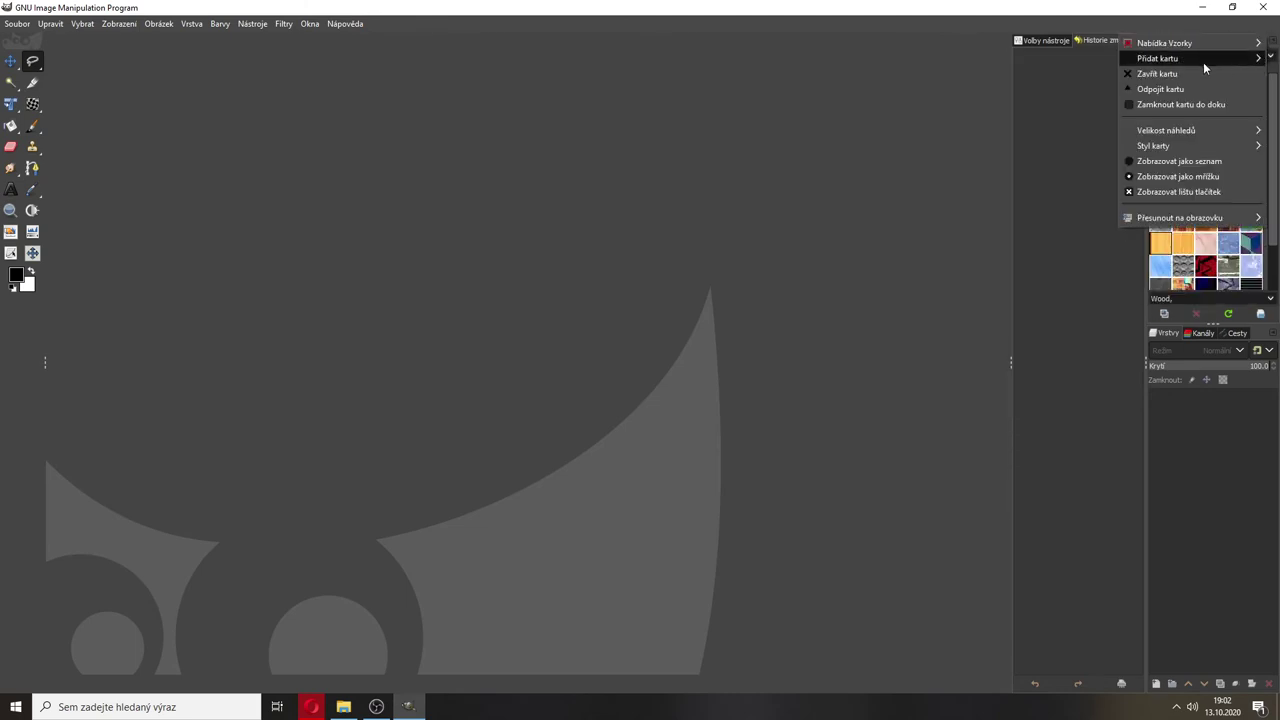
left_click(1163, 75)
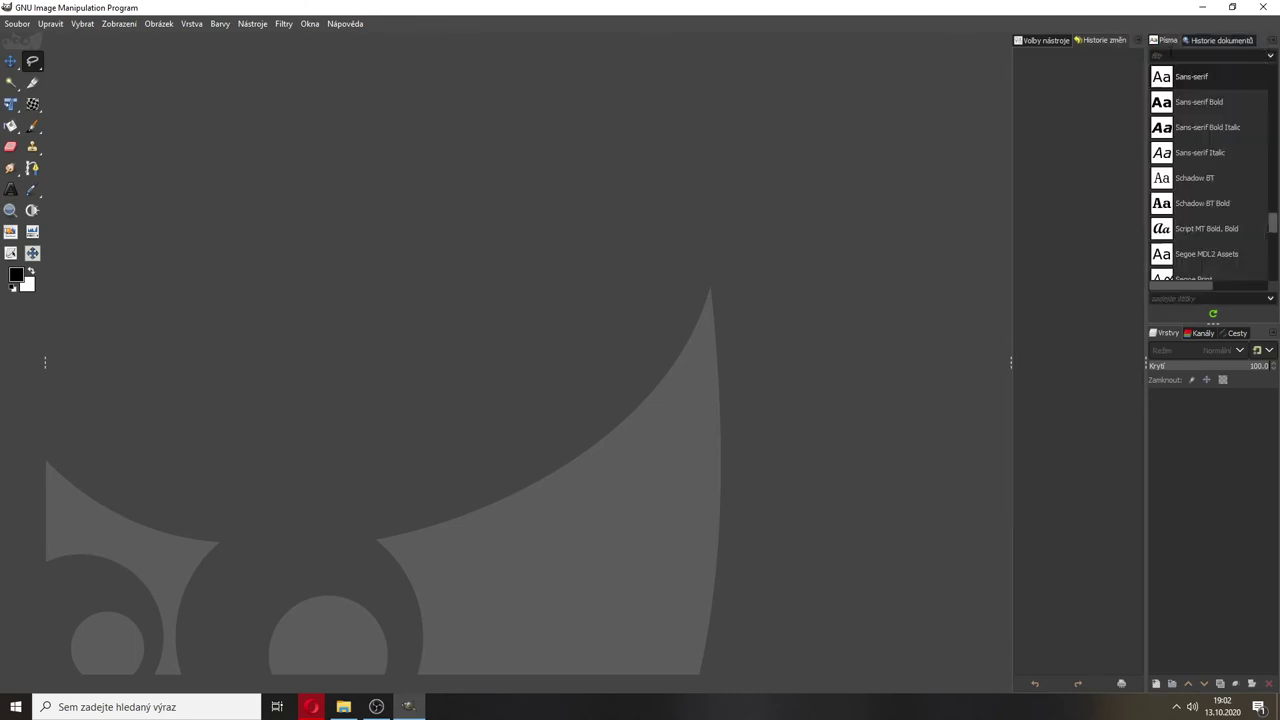
left_click(1226, 46)
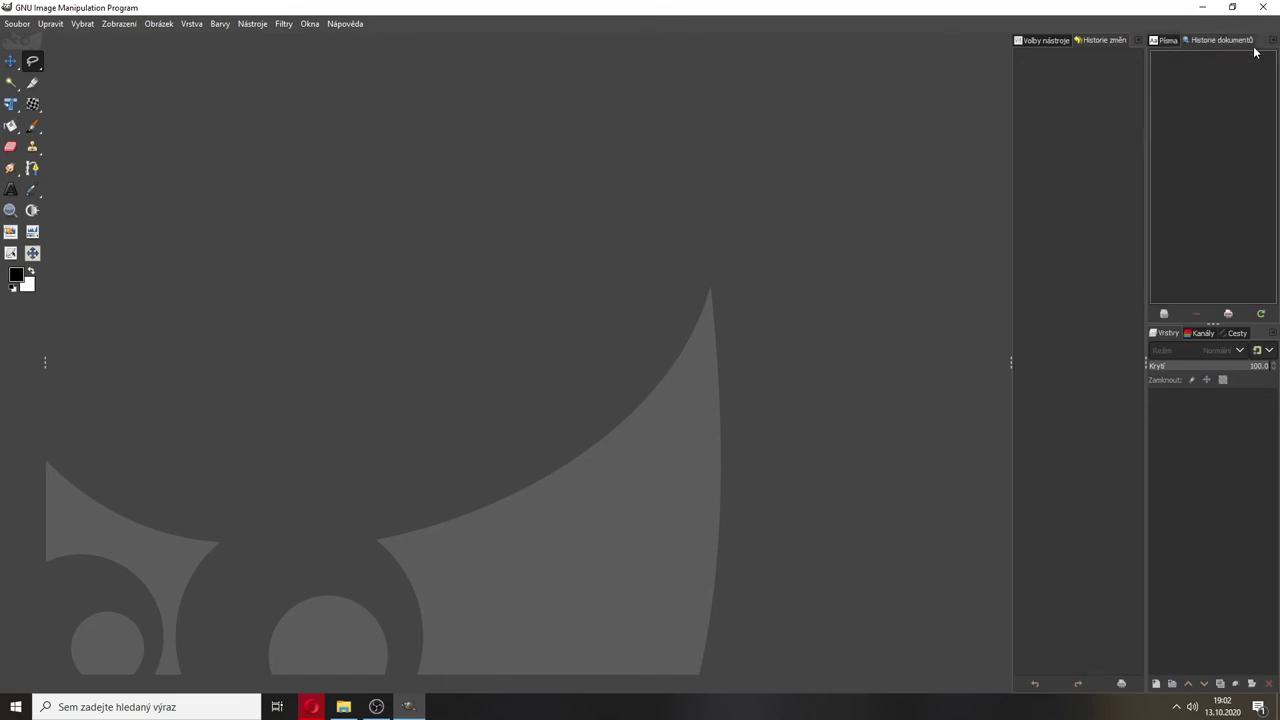
- Add Histogram, Barvy and Navigace tabs to the upper-right dock
left_click(1273, 42)
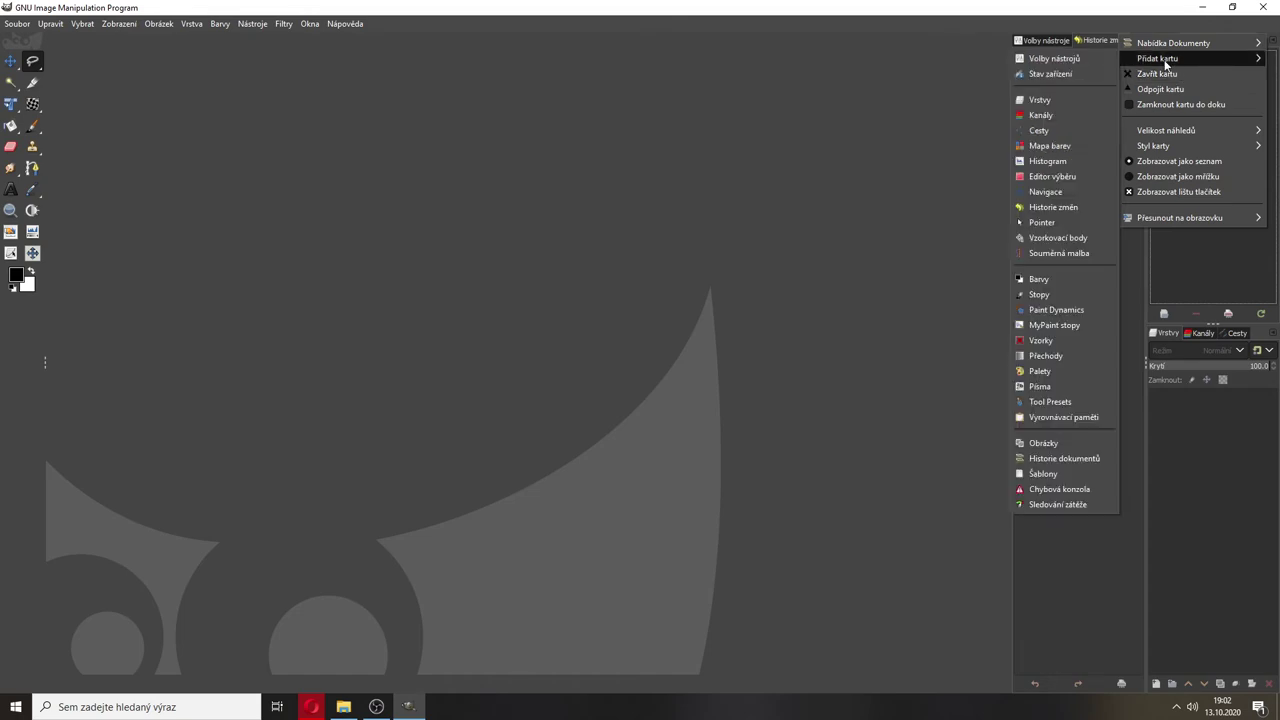
mouse_move(1190, 58)
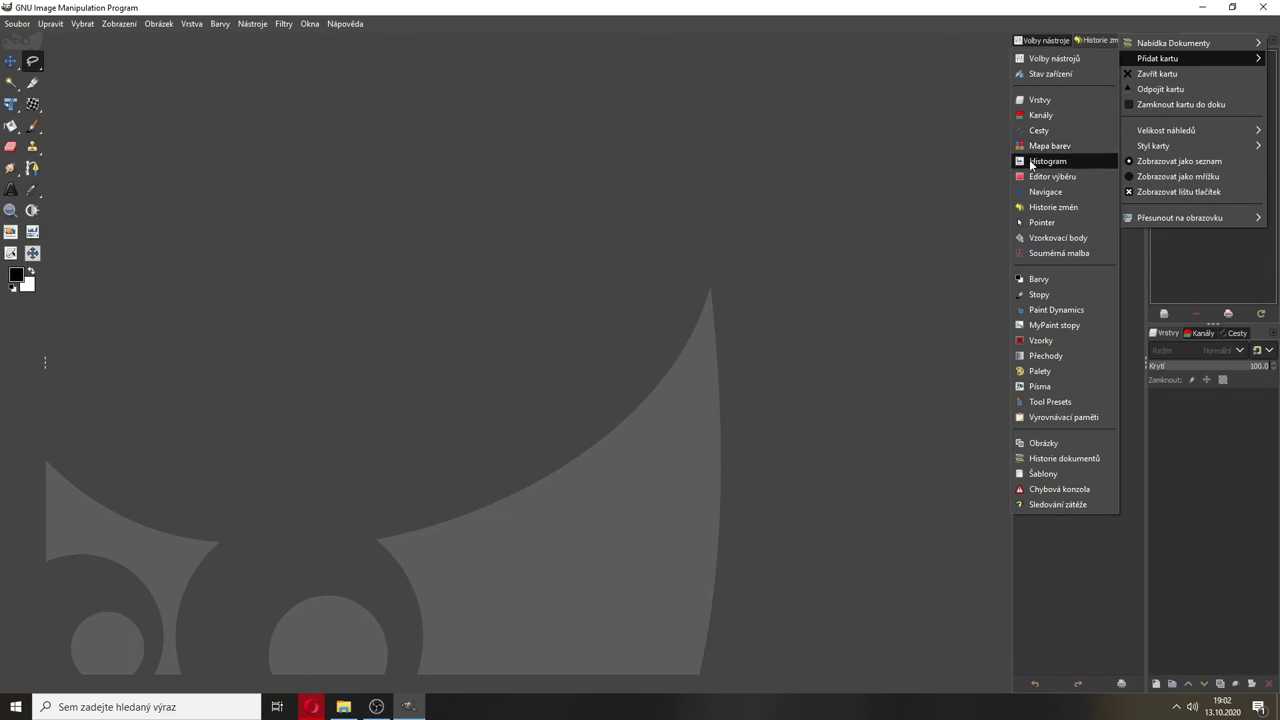
left_click(1036, 165)
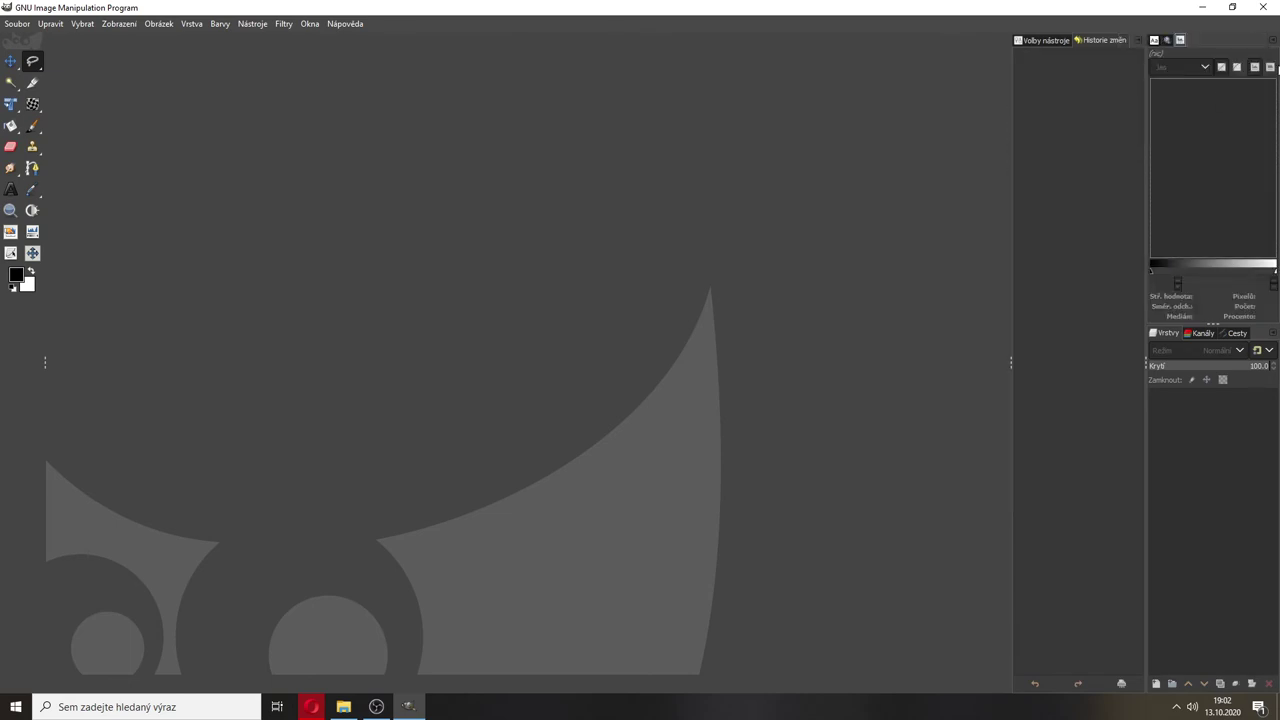
left_click(1272, 41)
mouse_move(1190, 43)
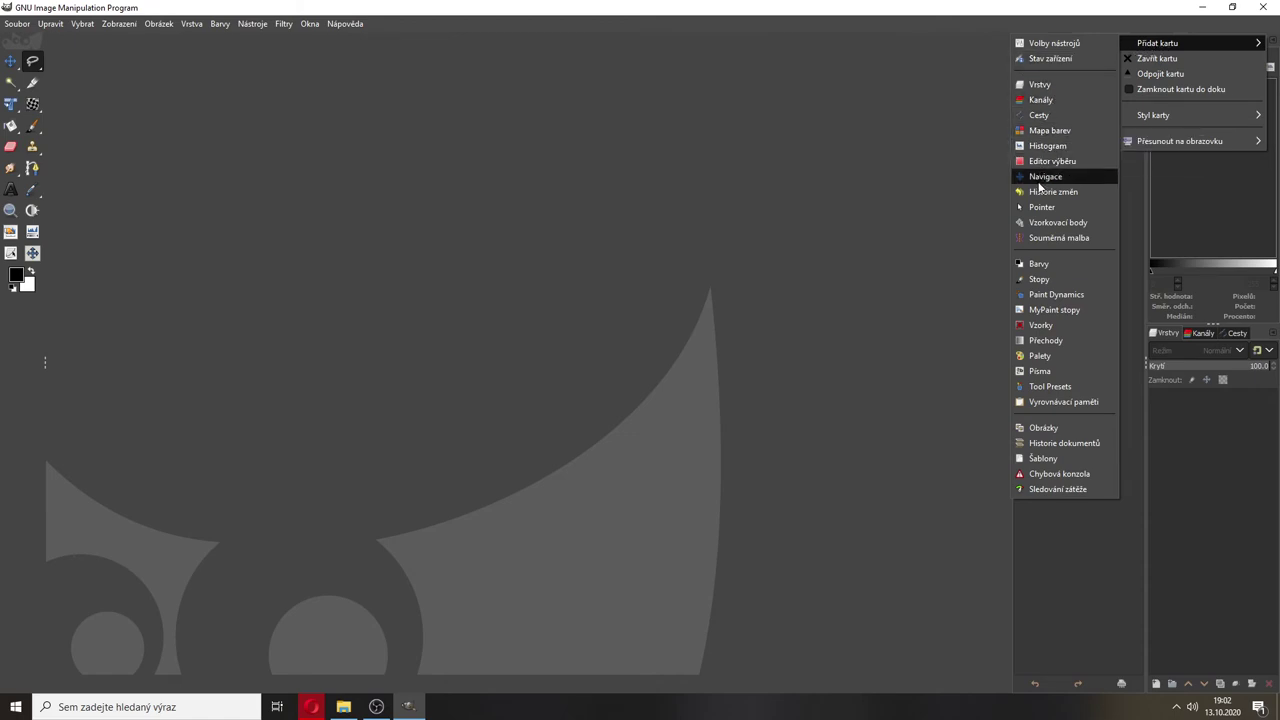
left_click(1040, 264)
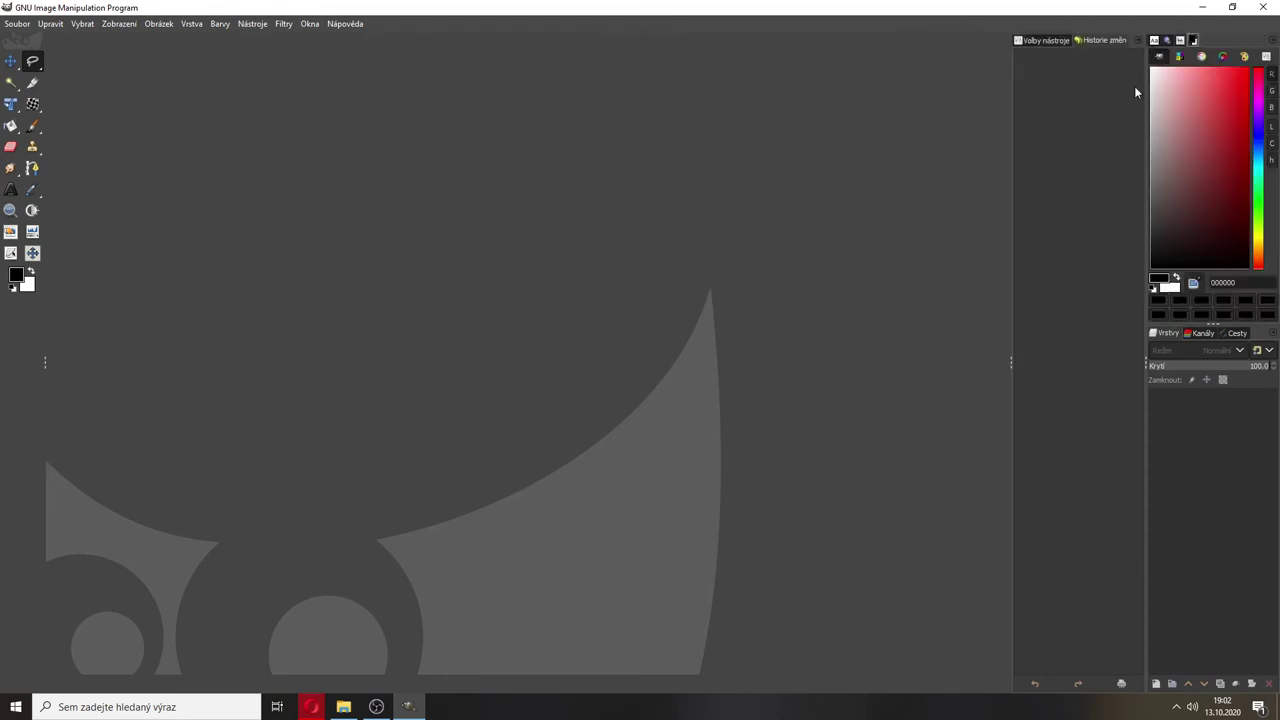
left_click(1271, 40)
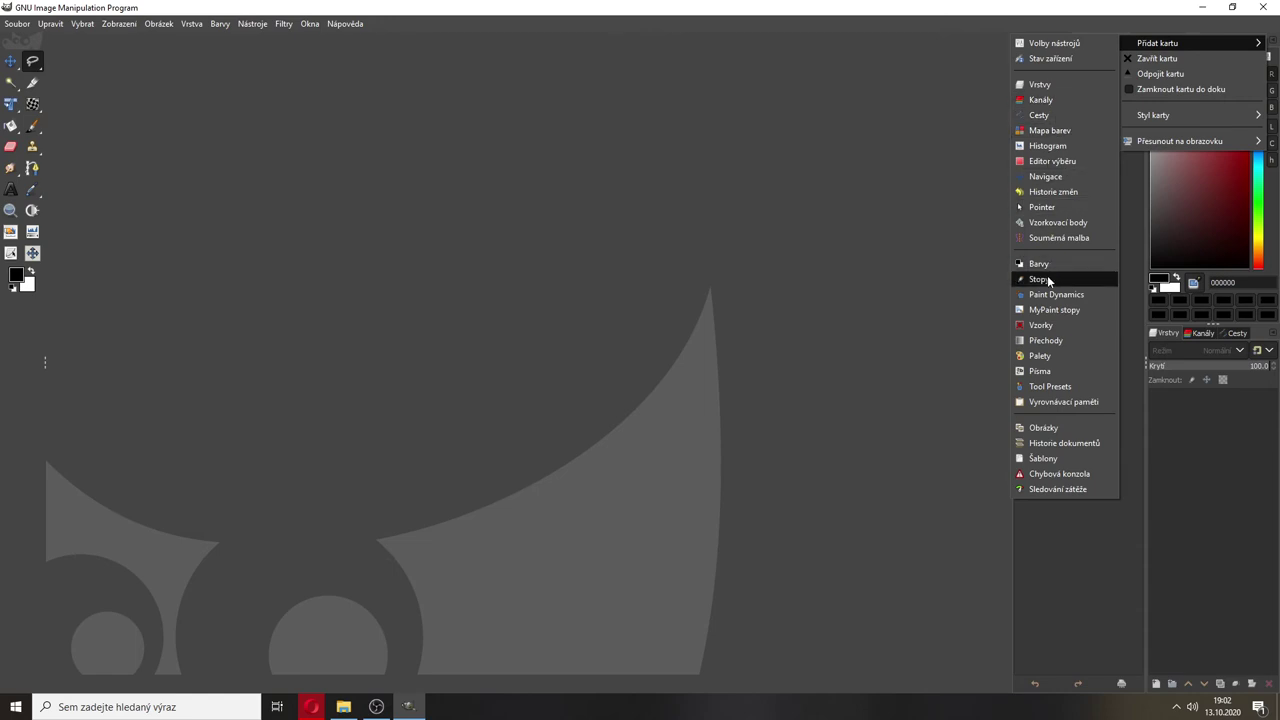
left_click(1042, 182)
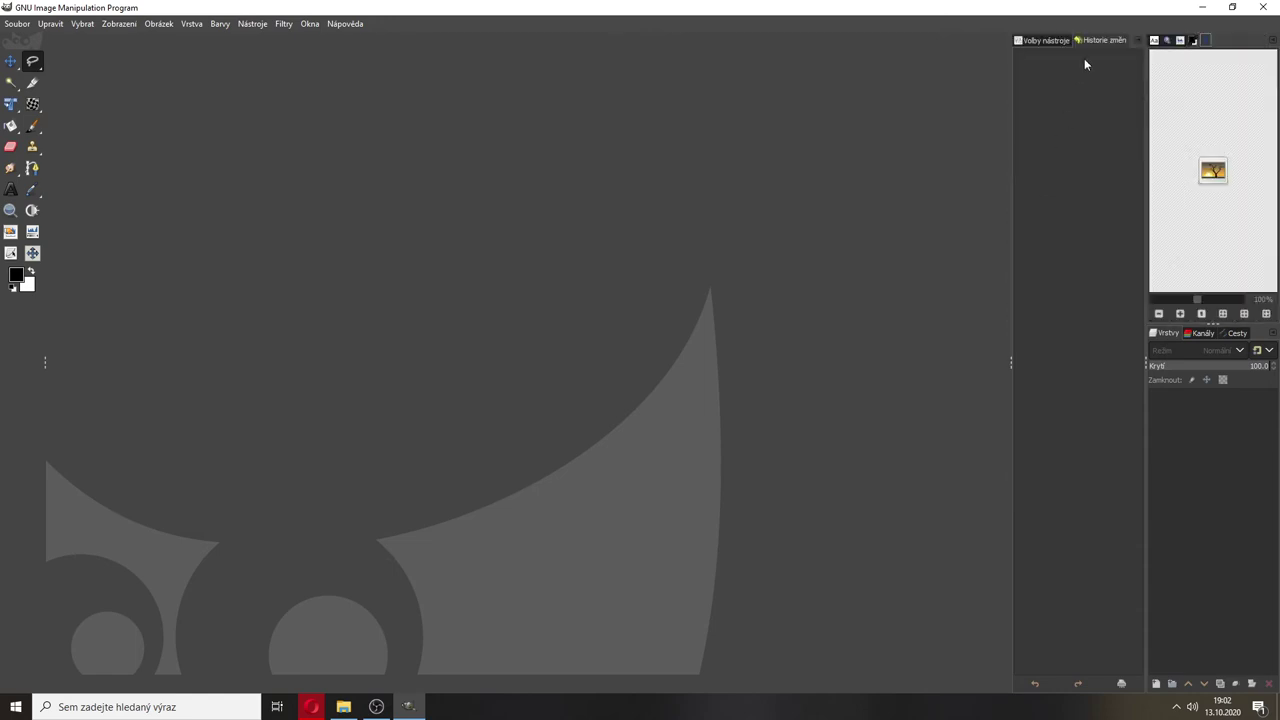
- Browse the Písma, Histogram and Barvy tabs and widen the right-hand dock columns
left_click(1156, 41)
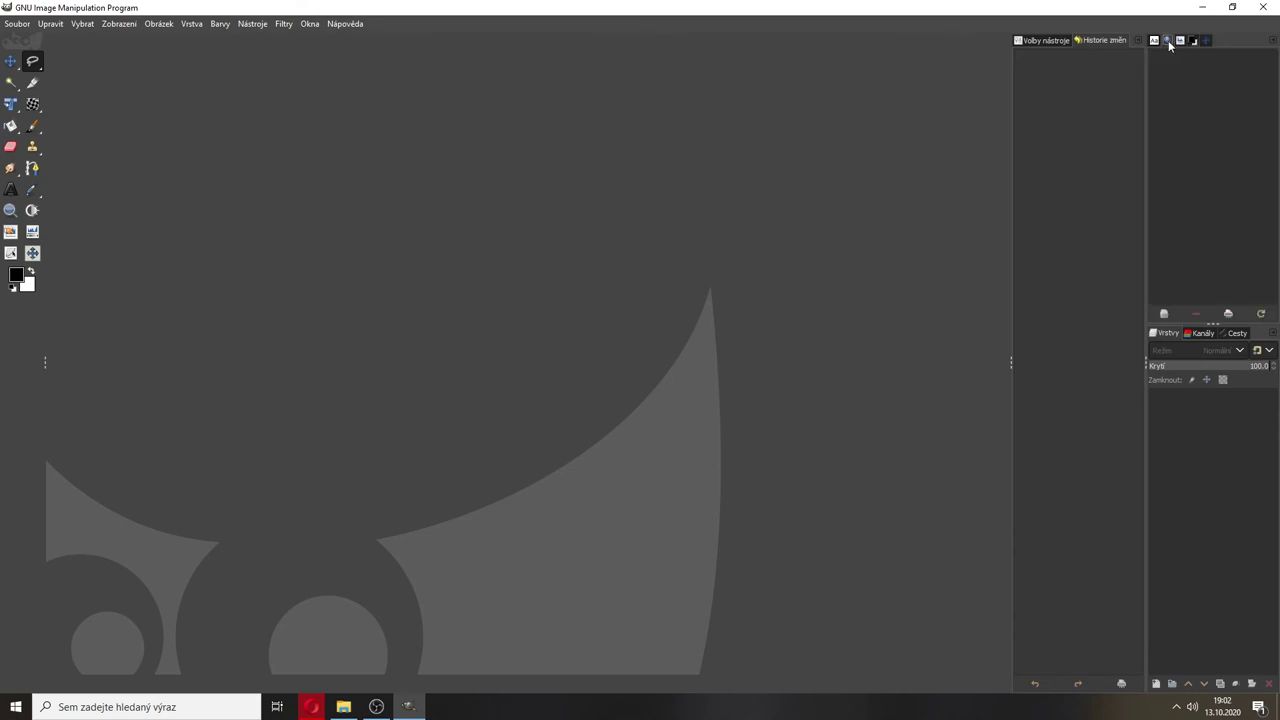
left_click(1181, 41)
left_click(1191, 41)
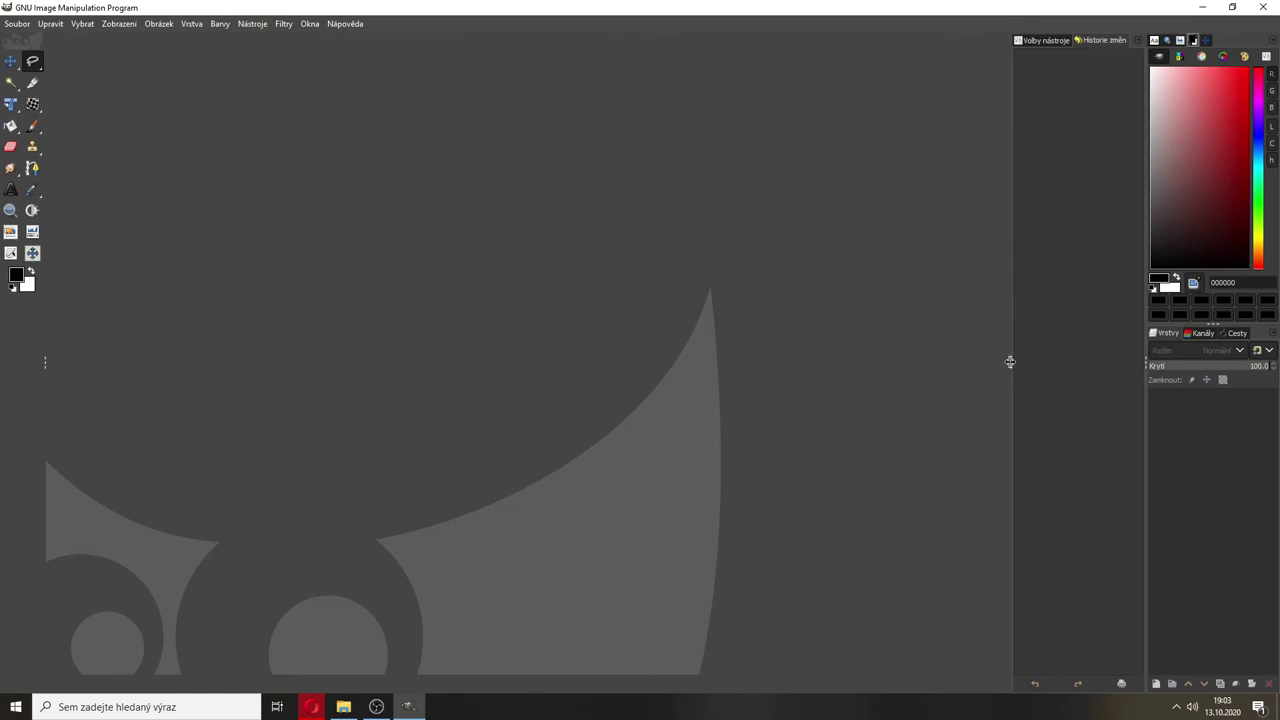
mouse_move(1012, 363)
left_mouse_down()
mouse_move(857, 362)
mouse_move(886, 363)
left_mouse_up()
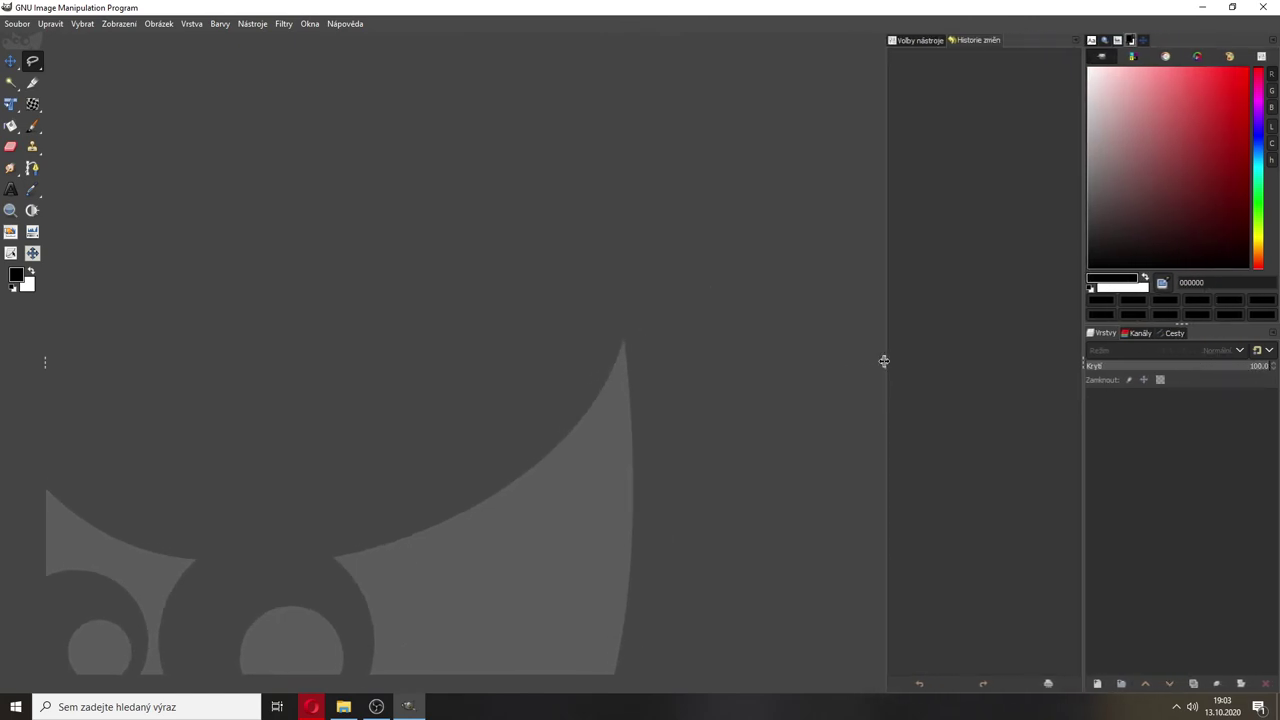
- Turn off Zobrazovat hranice vrstvy on the Okna obrázků > Vzhled preferences page and confirm
left_click(31, 23)
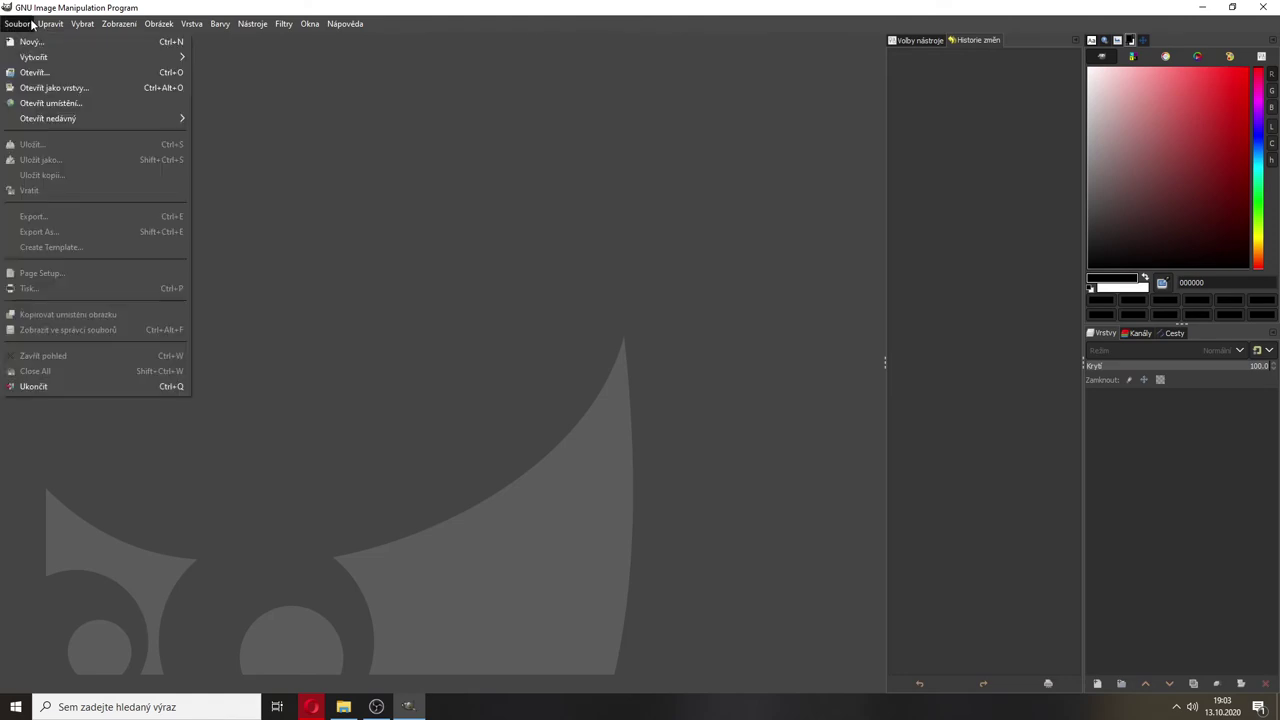
mouse_move(50, 23)
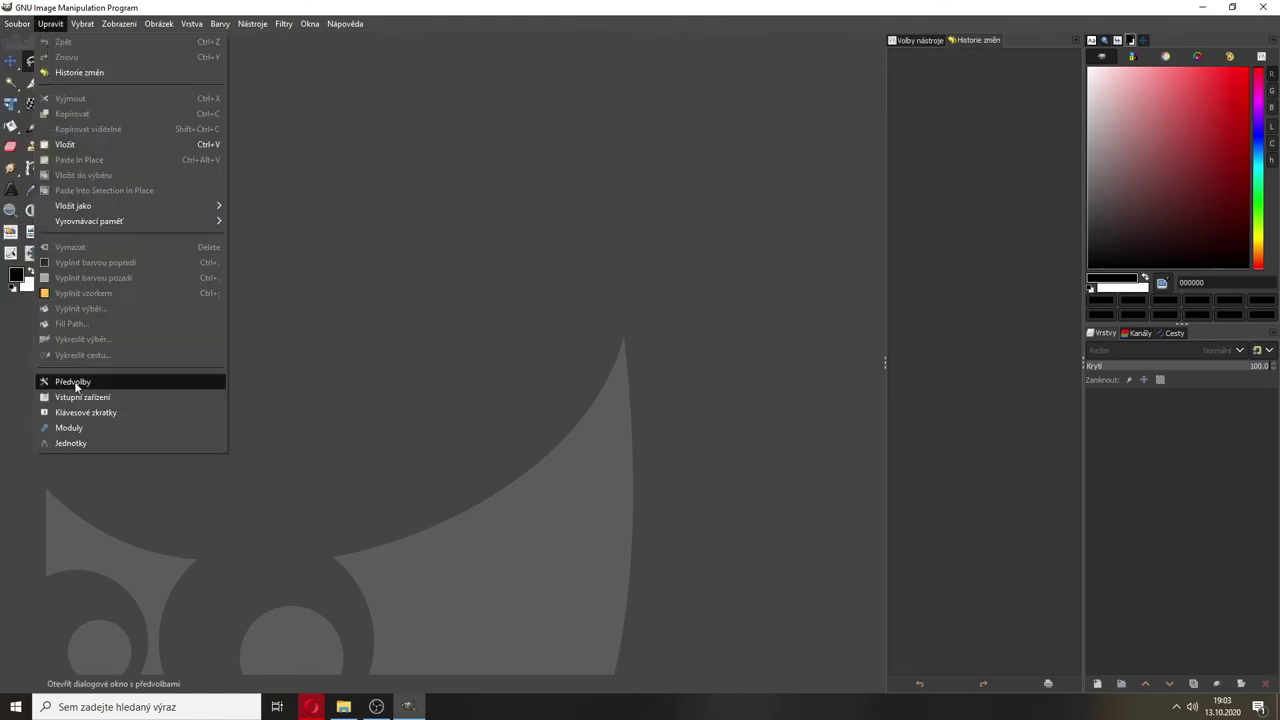
left_click(76, 384)
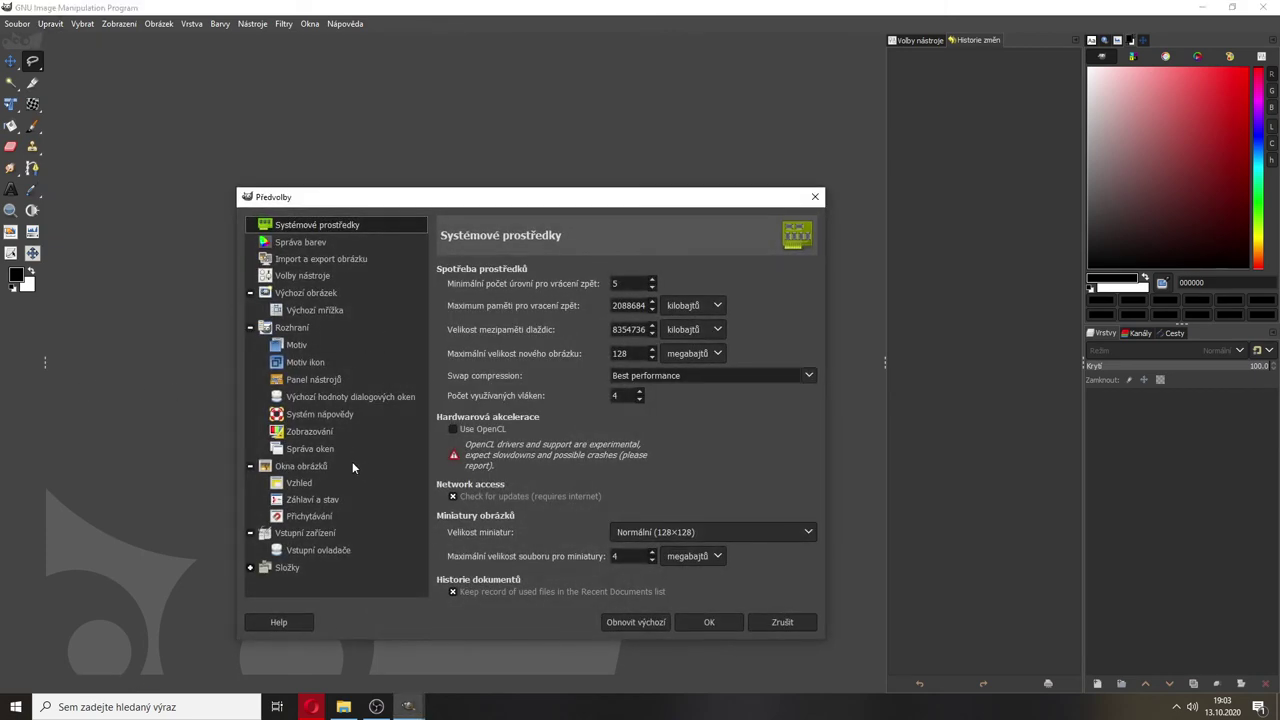
left_click(298, 483)
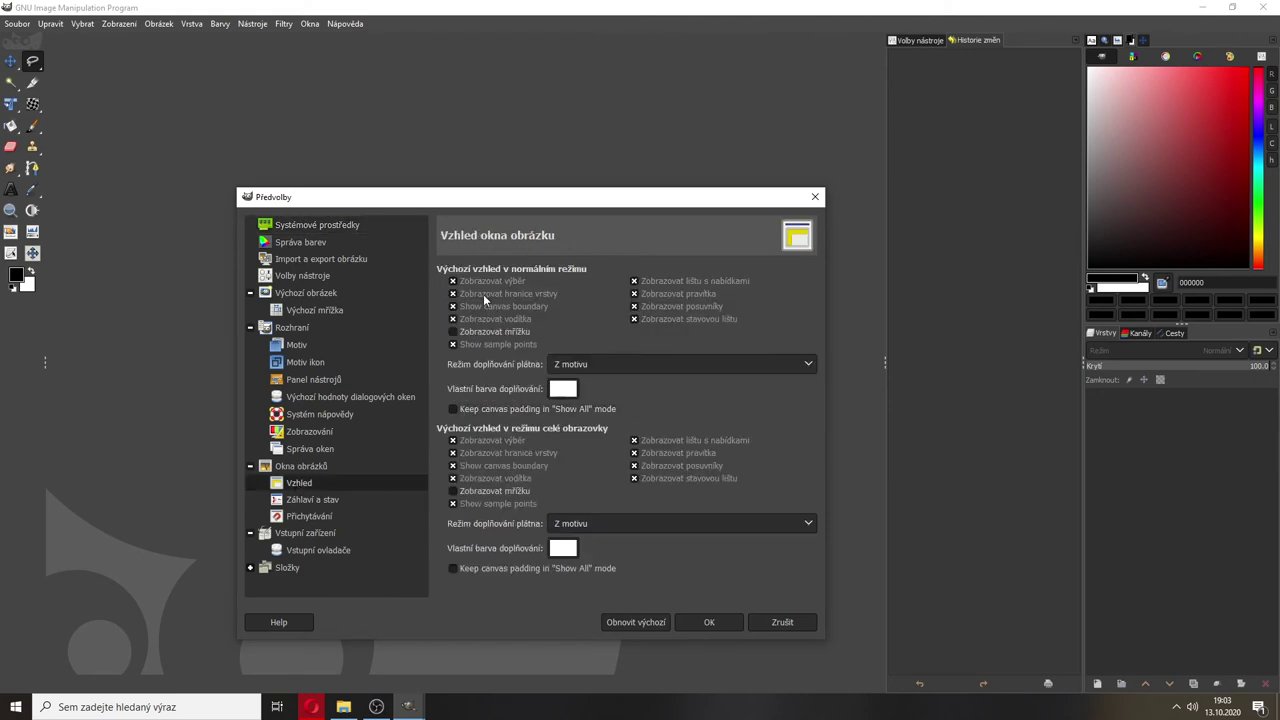
left_click(452, 294)
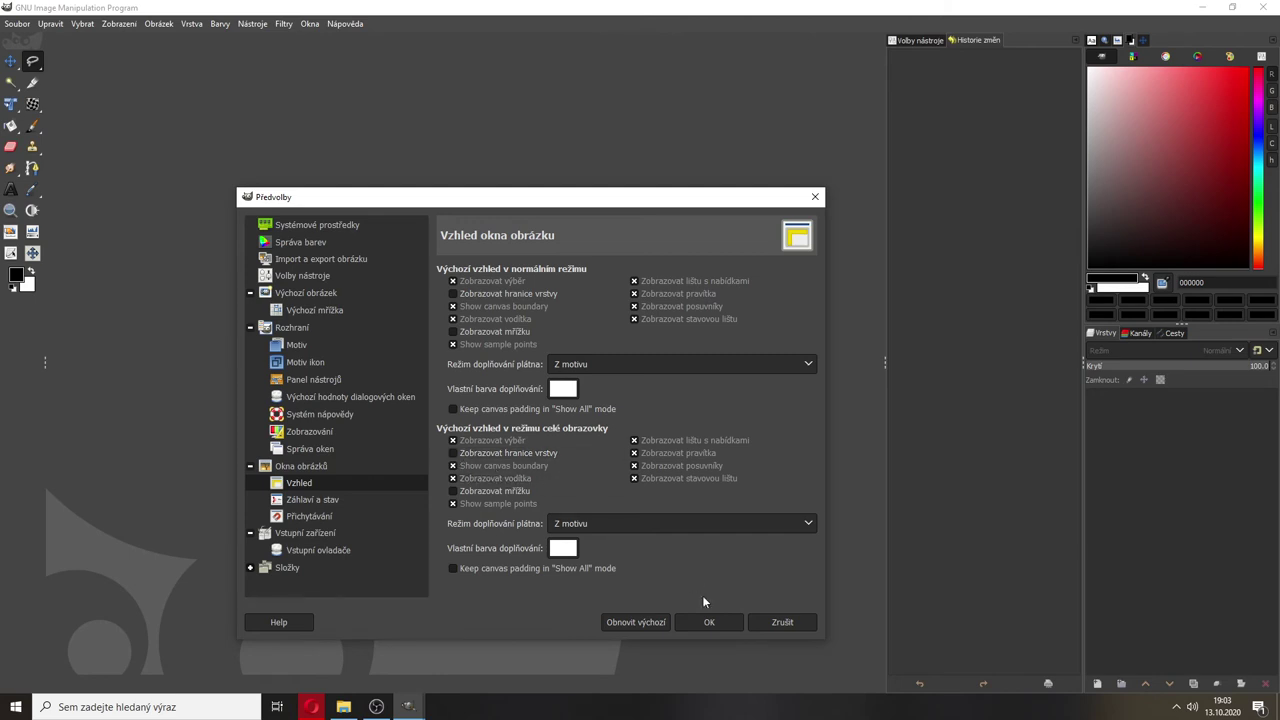
left_click(707, 625)
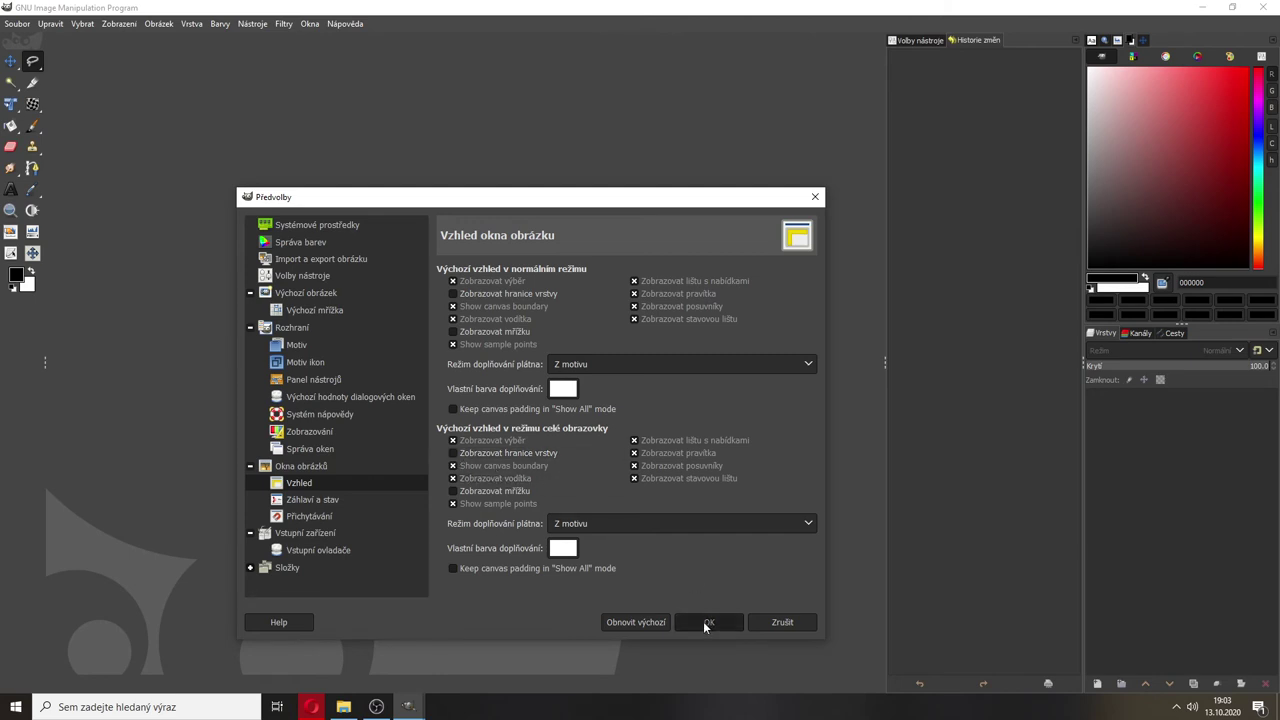
left_click(706, 624)
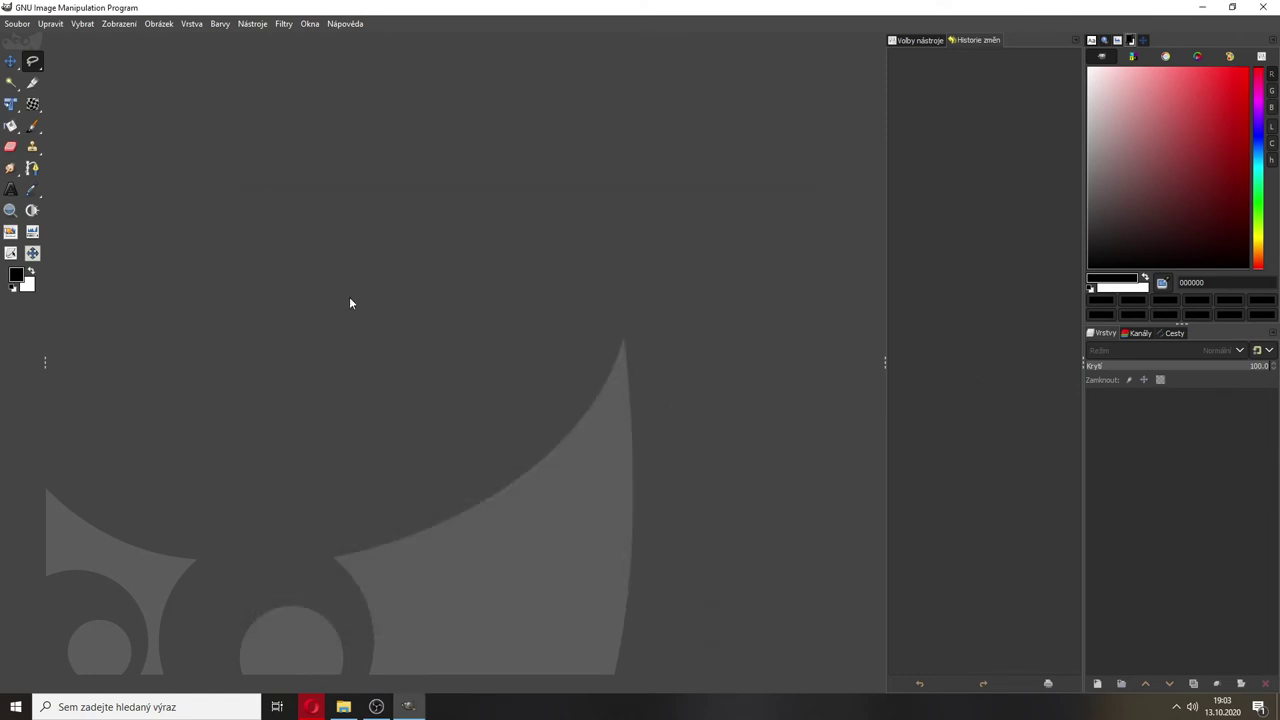
left_click(57, 24)
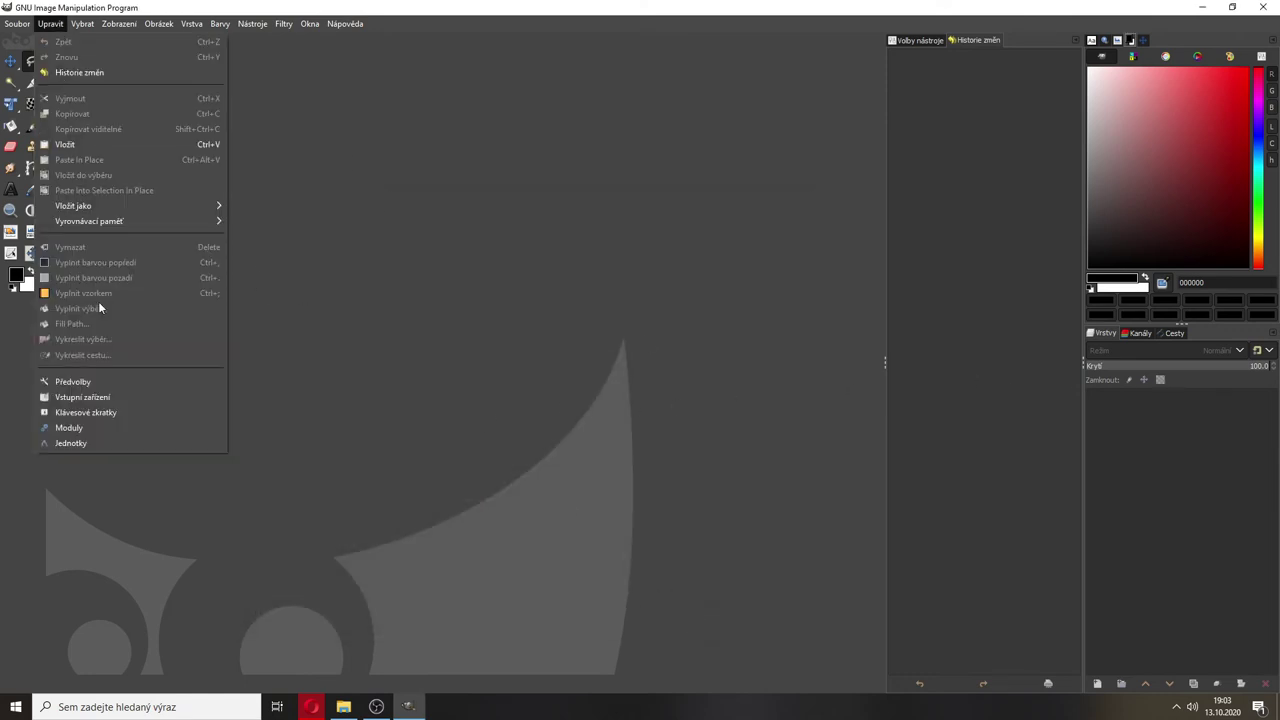
left_click(93, 383)
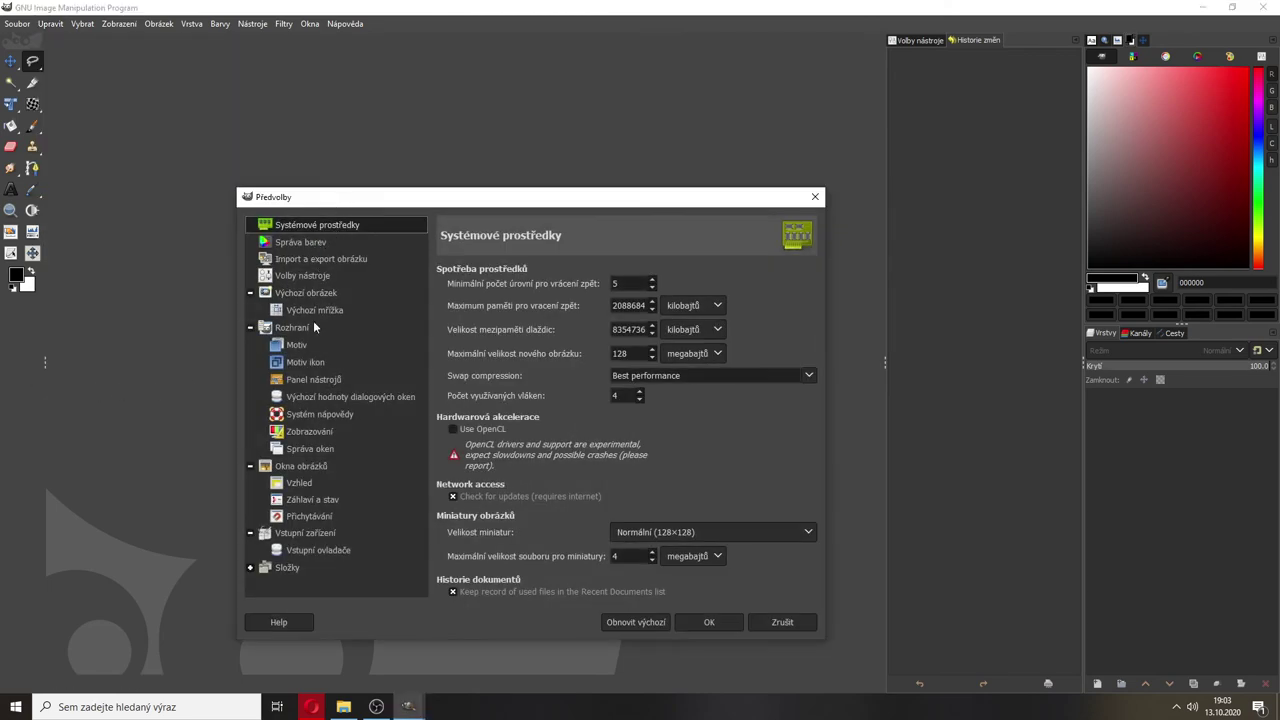
left_click(297, 344)
left_click(296, 330)
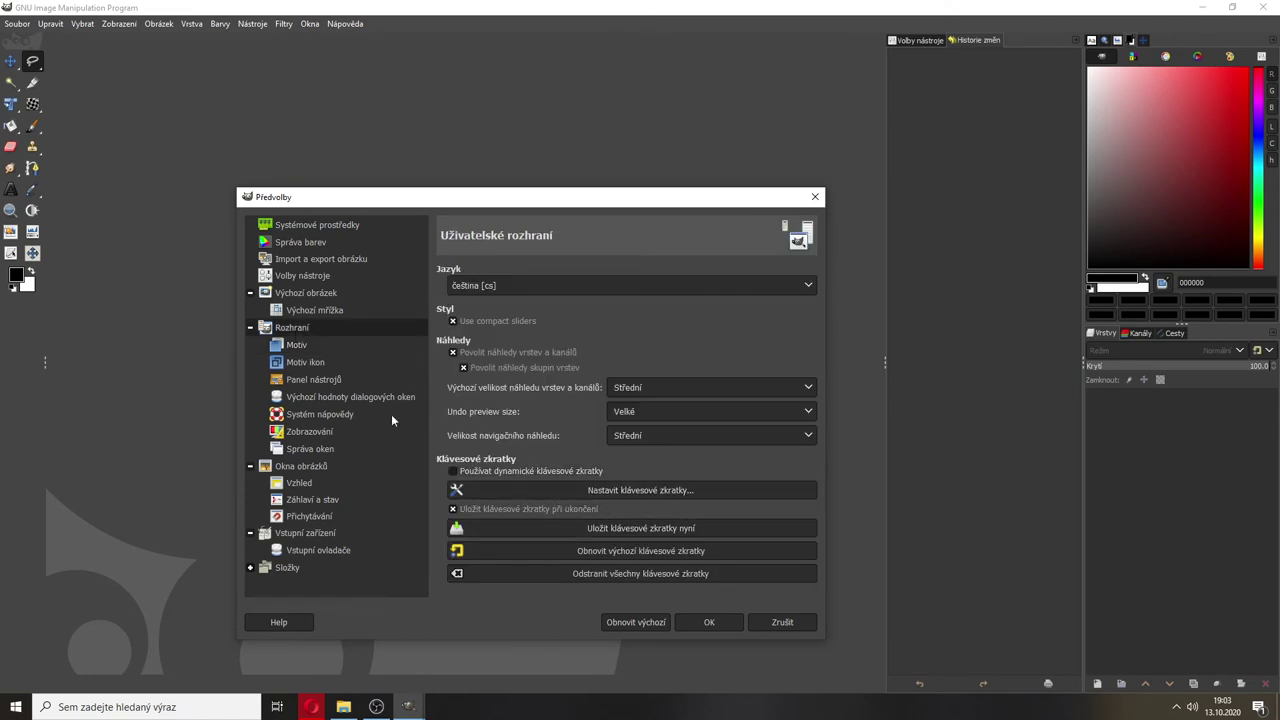
left_click(296, 294)
left_click(296, 282)
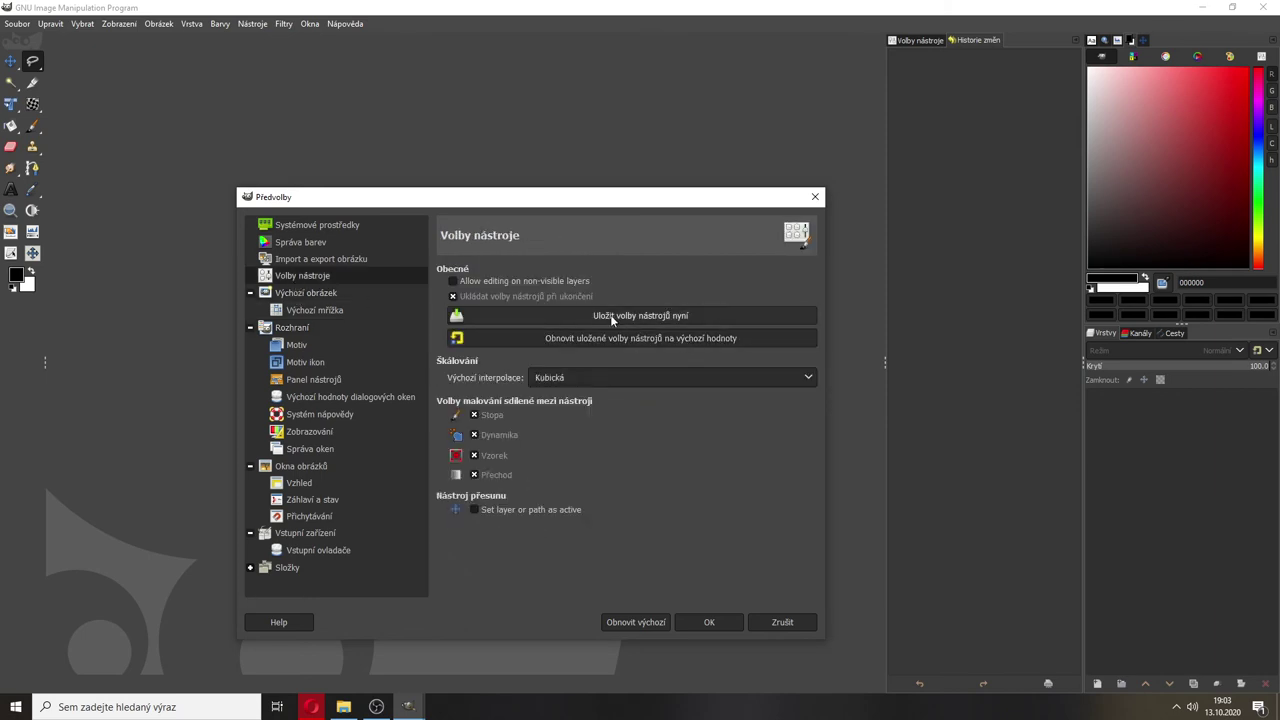
left_click(709, 620)
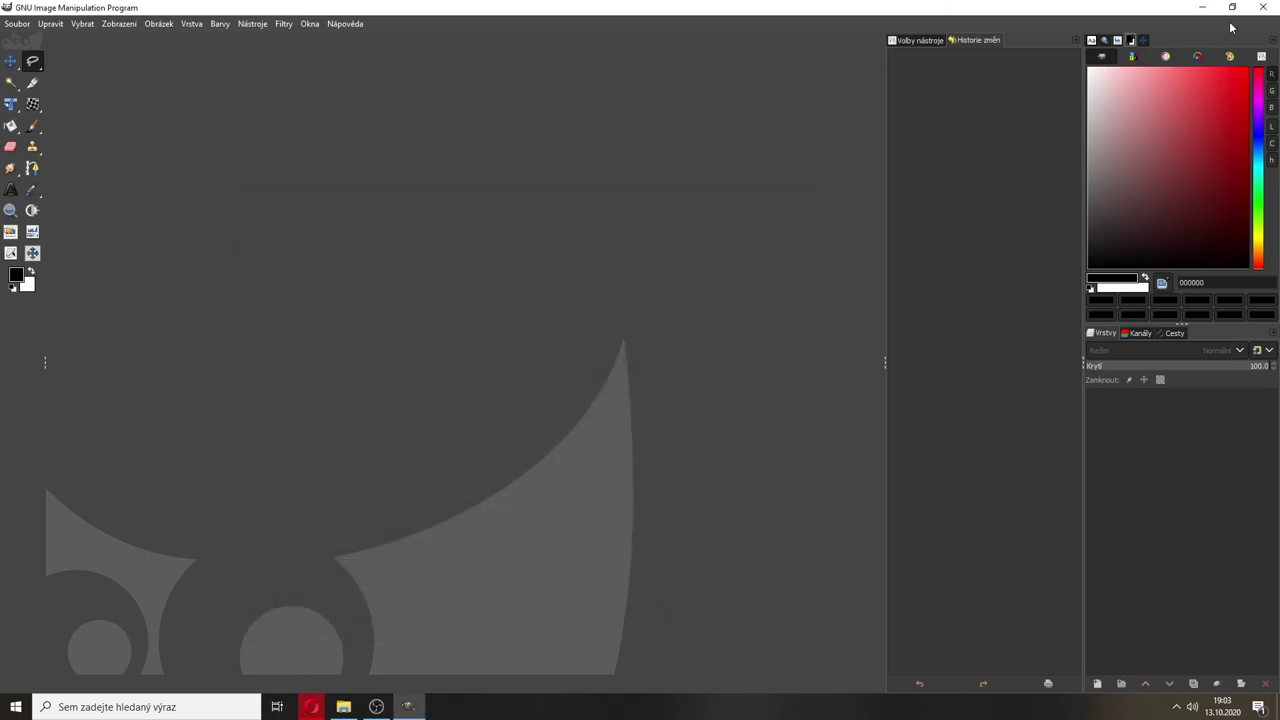
- Close GIMP and bring the File Explorer window to the front
left_click(1266, 14)
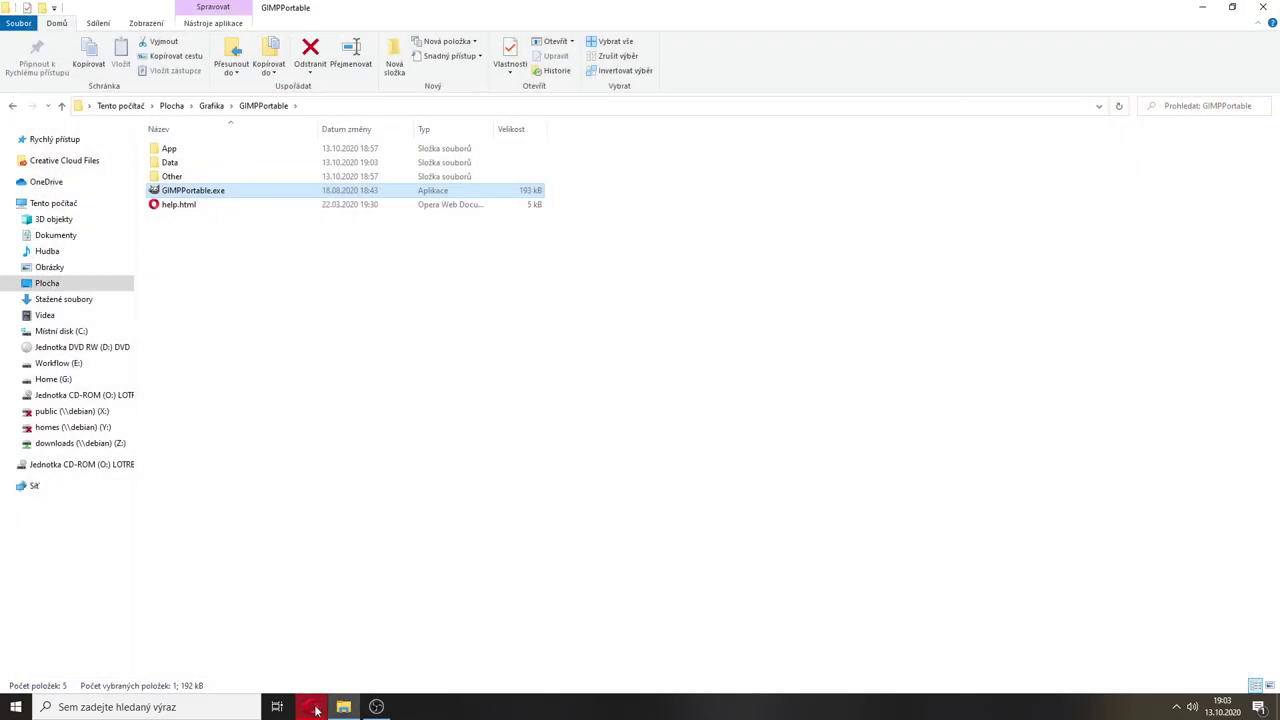
left_click(314, 708)
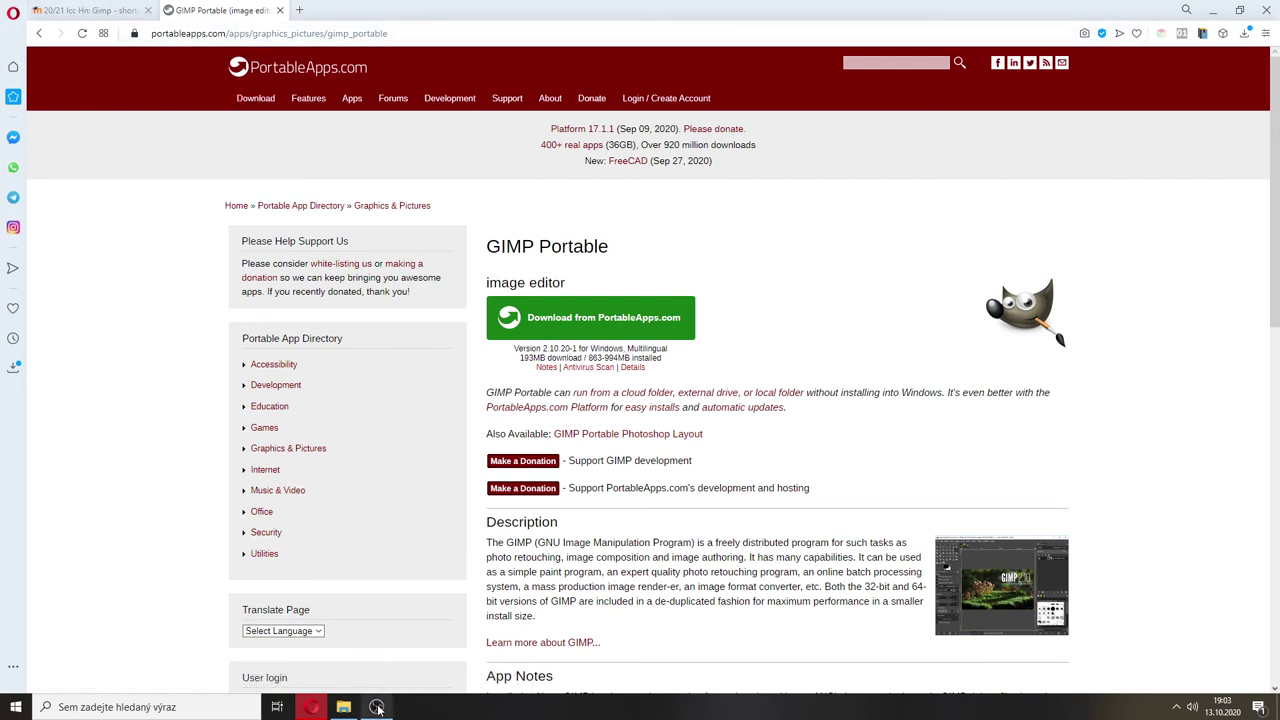
mouse_move(343, 707)
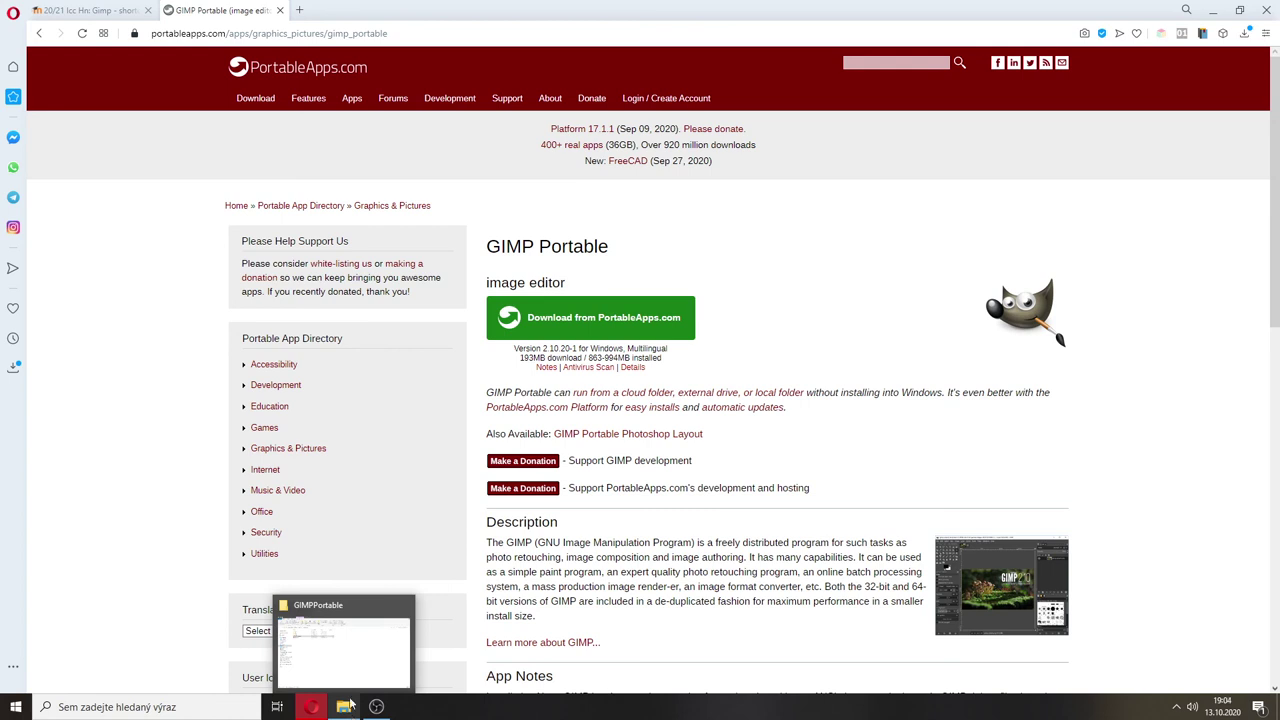
left_click(345, 706)
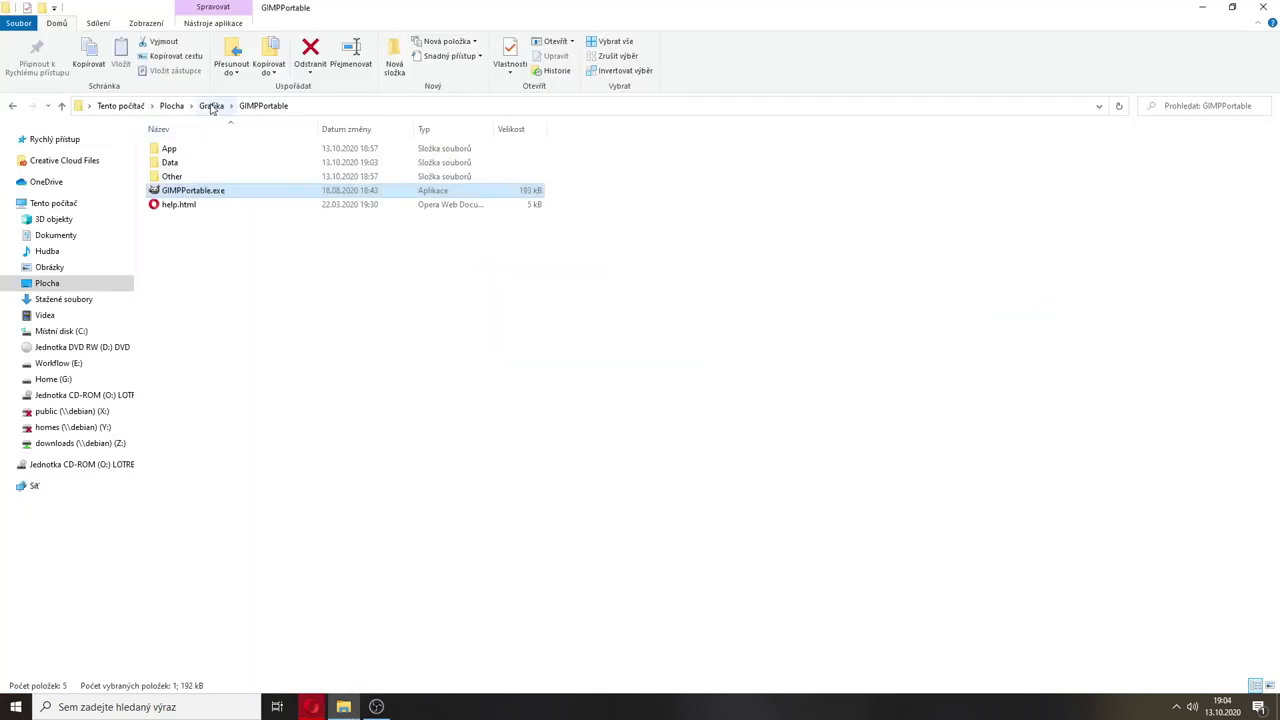
- Go up to the Grafika folder and select ps-menurc.txt, keeping its name unchanged
left_click(211, 106)
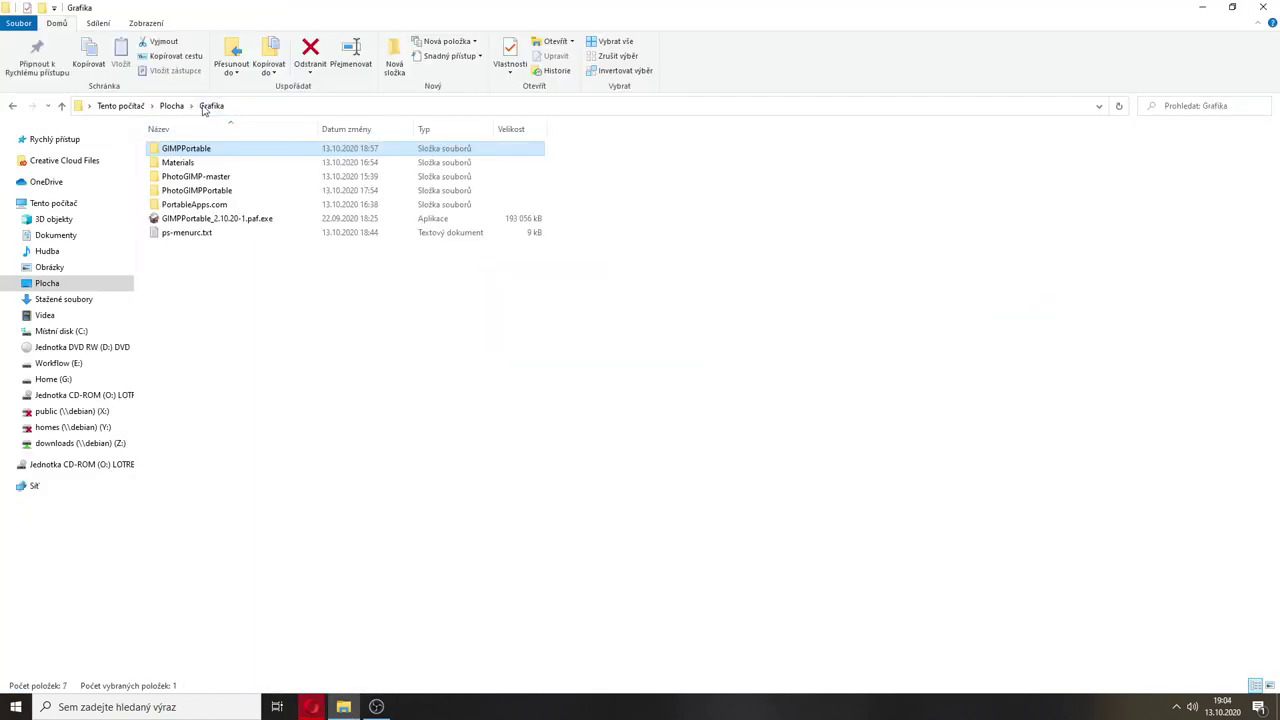
left_click(186, 235)
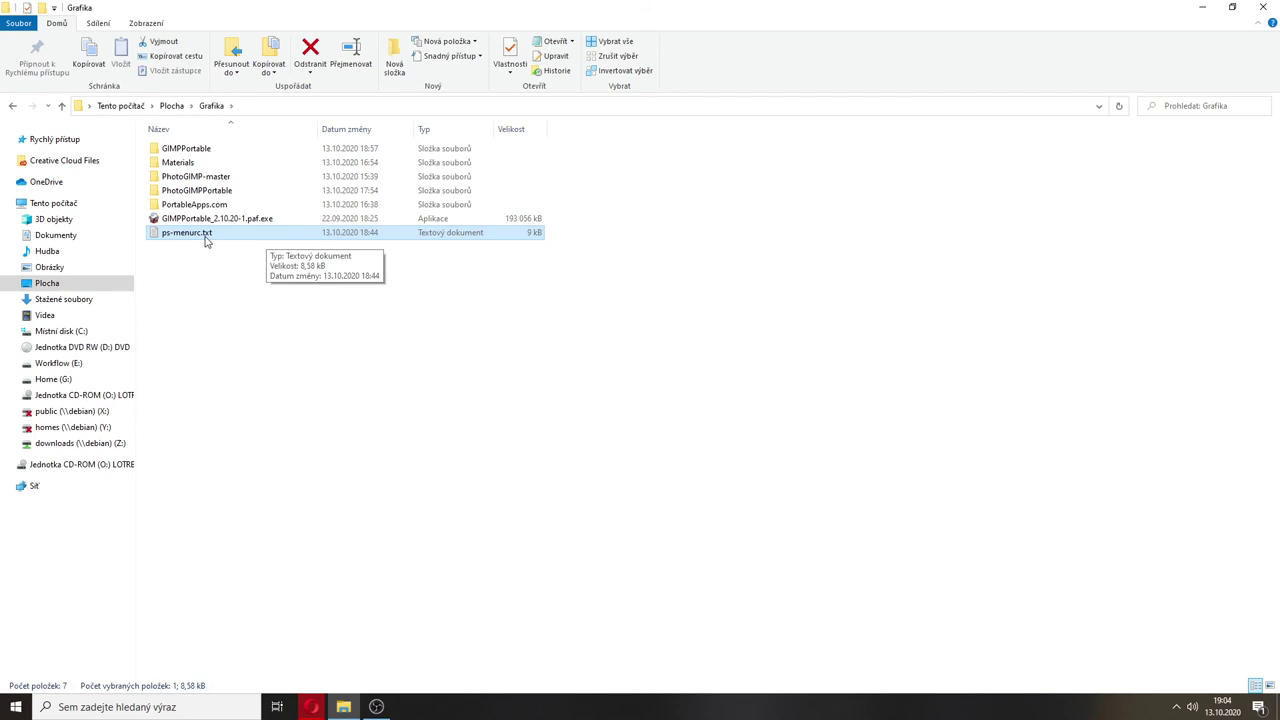
left_click(198, 236)
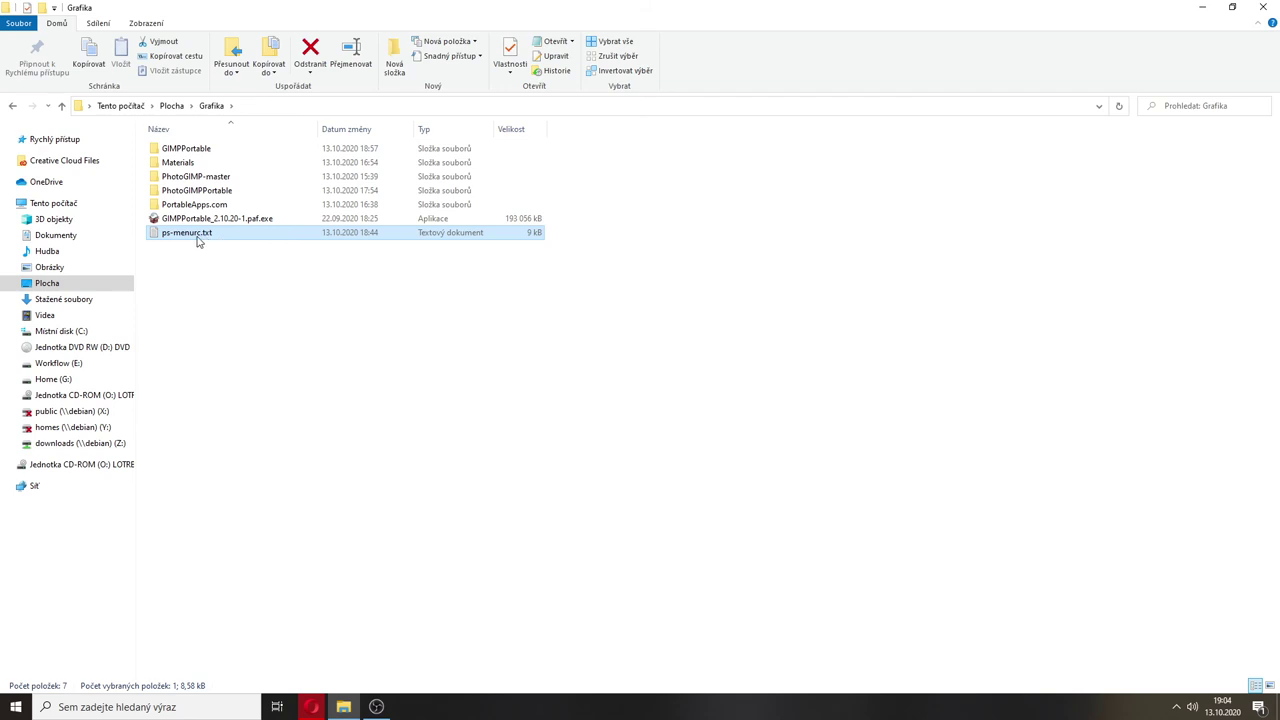
key("Escape")
- In GIMPPortable\Data\.gimp, delete the old menurc file
double_click(200, 150)
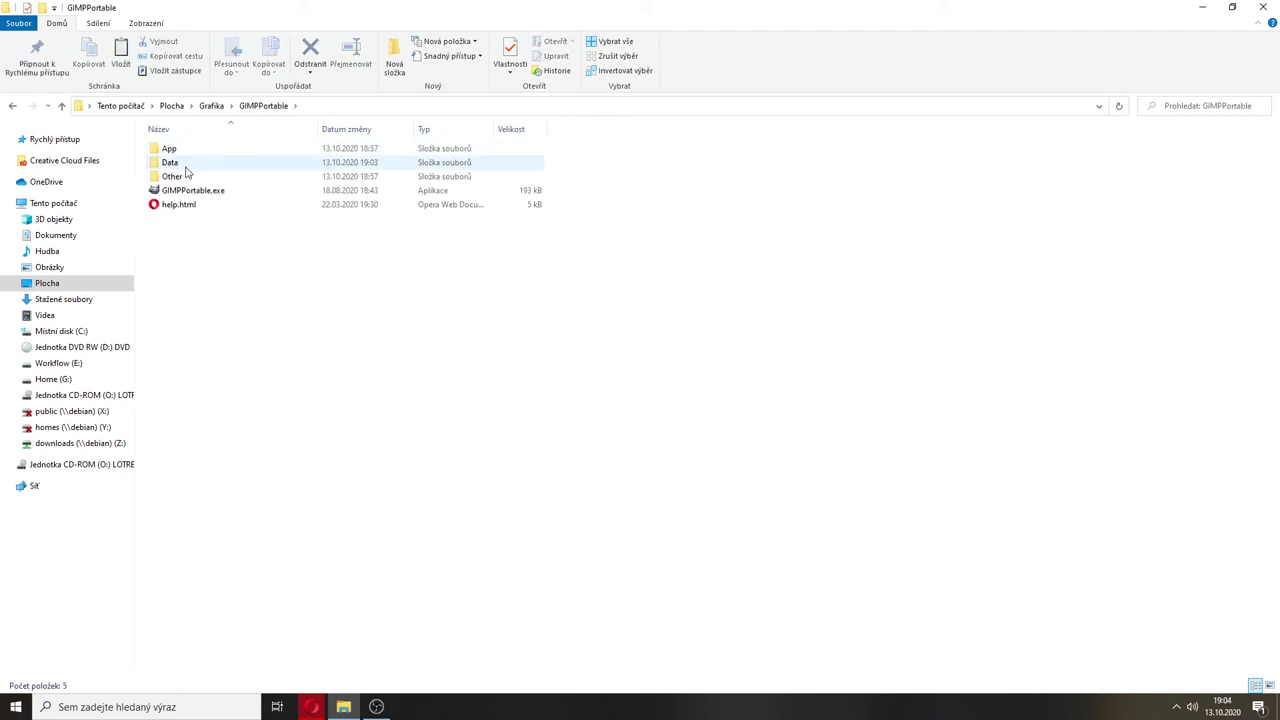
left_click(185, 166)
double_click(185, 166)
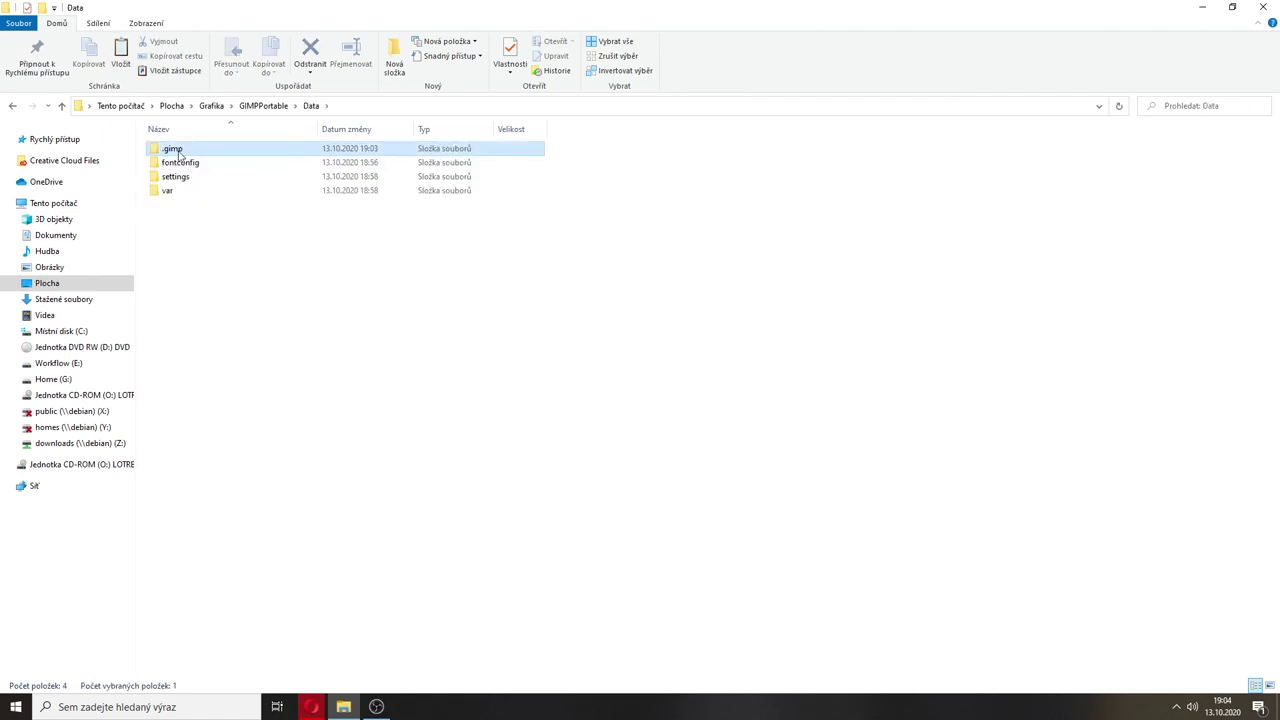
double_click(175, 150)
left_click(190, 262)
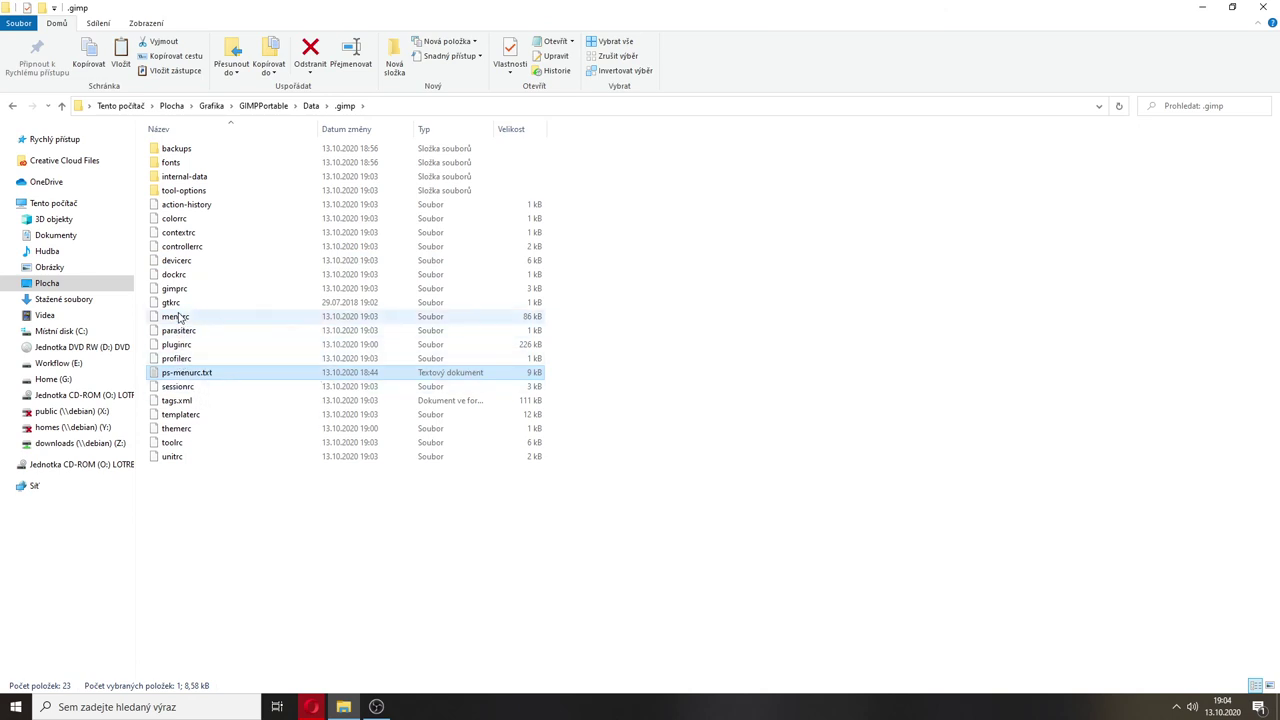
left_click(178, 316)
key("Delete")
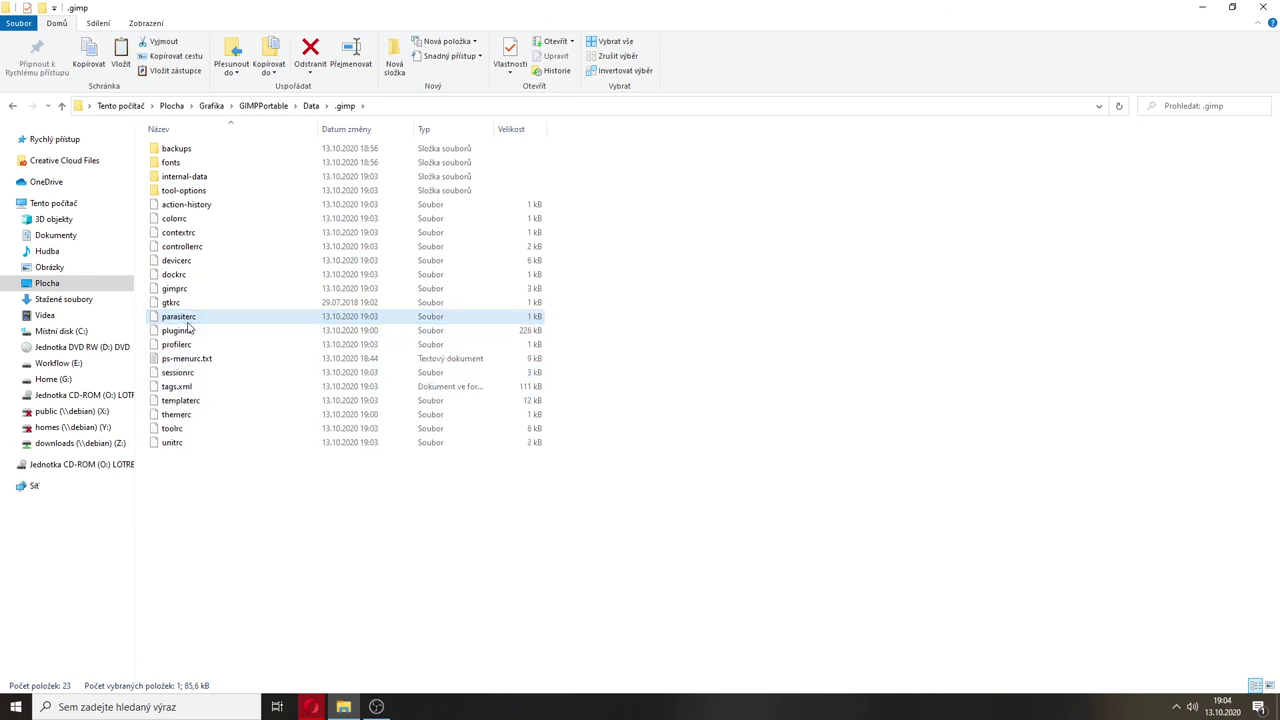
- Rename ps-menurc.txt to menurc, accepting the extension change, then return to GIMPPortable
right_click(185, 360)
left_click(217, 503)
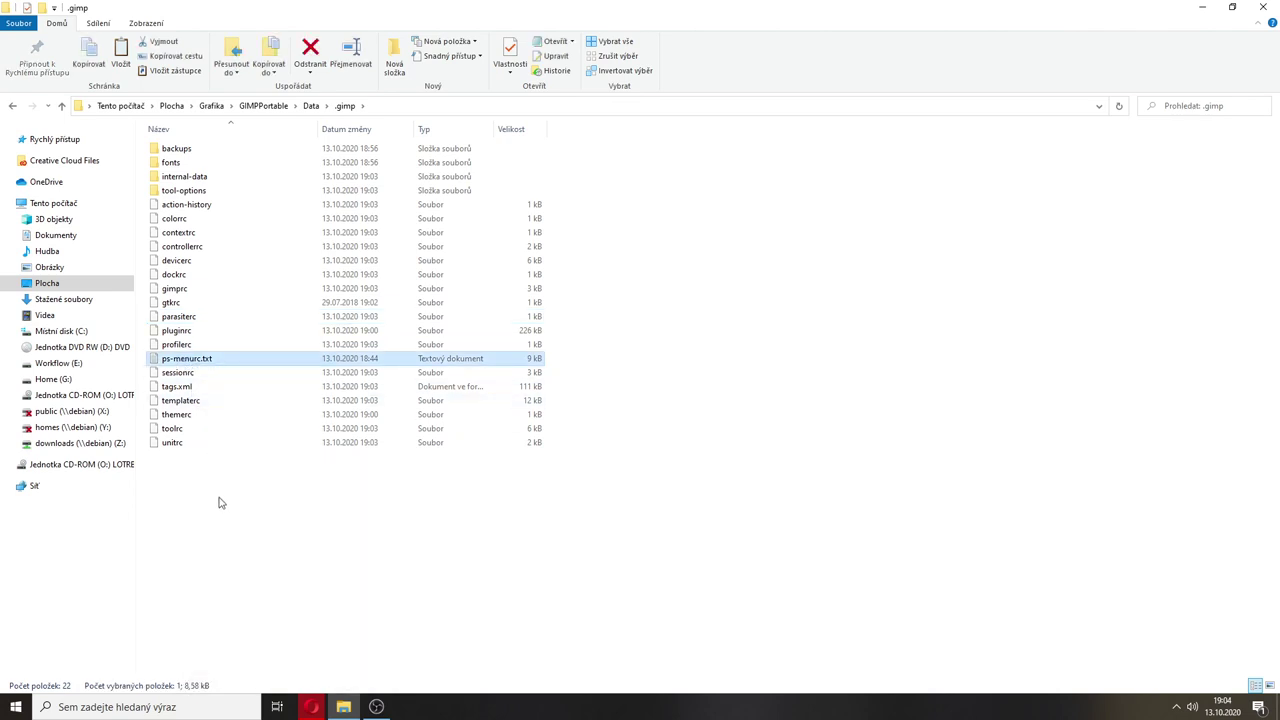
right_click(187, 360)
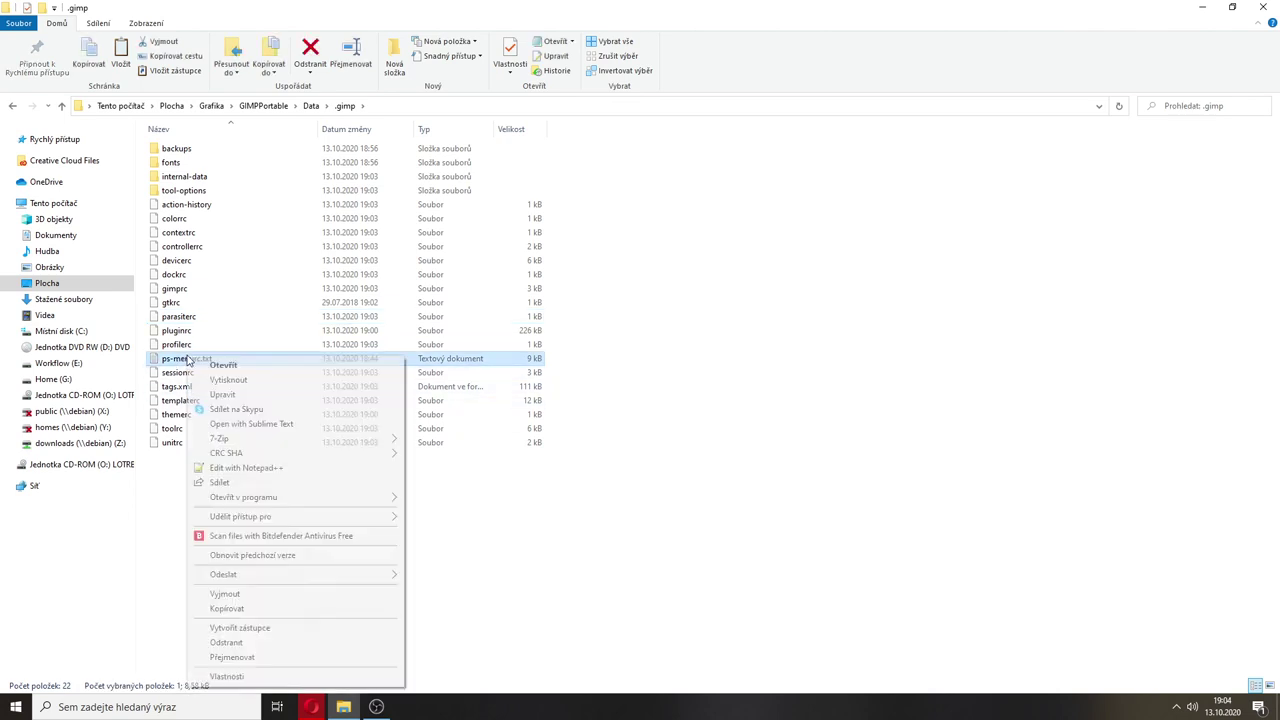
left_click(226, 662)
key("Home")
key("Delete")
key("Delete")
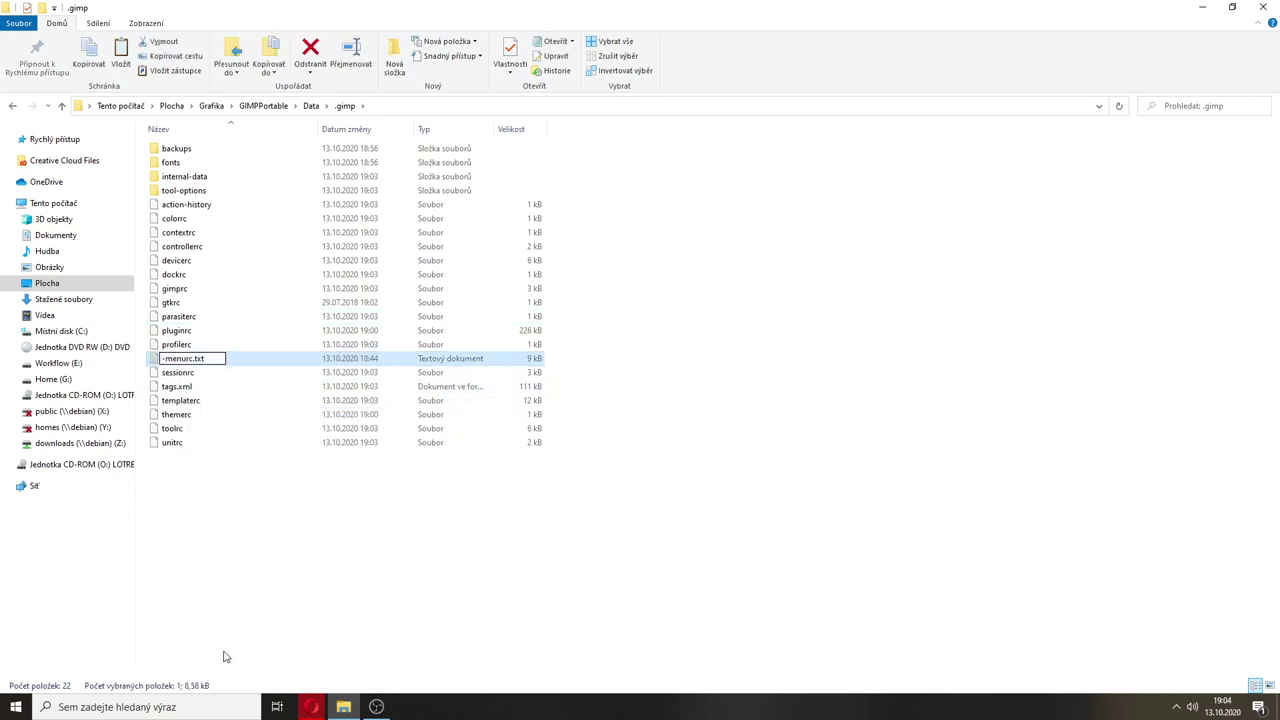
key("Delete")
key("BackSpace")
key("BackSpace")
key("BackSpace")
key("BackSpace")
key("Return")
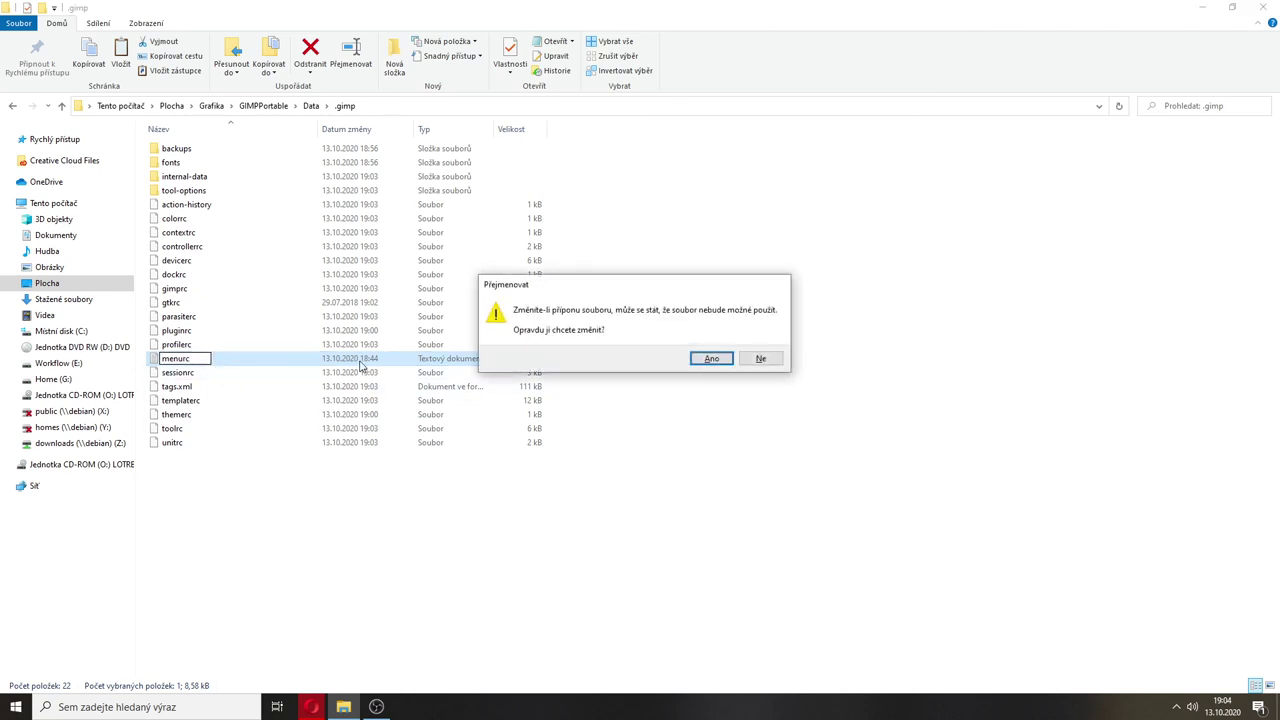
key("Return")
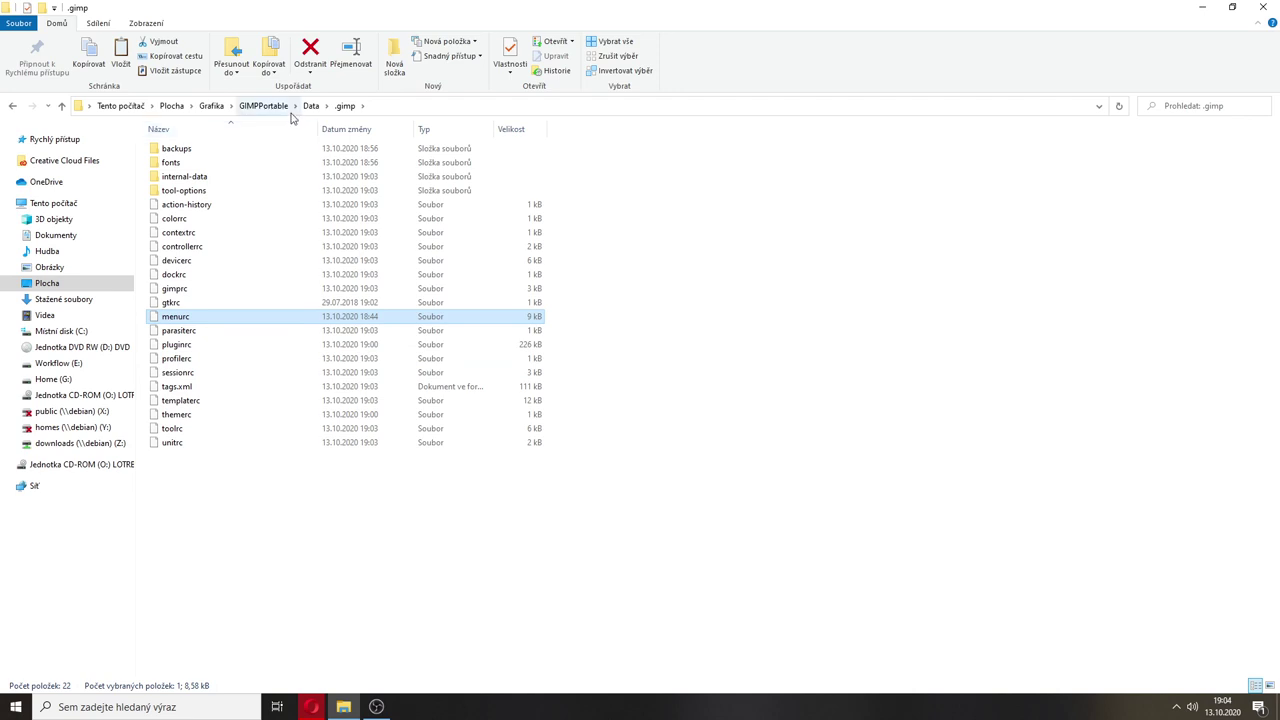
left_click(265, 106)
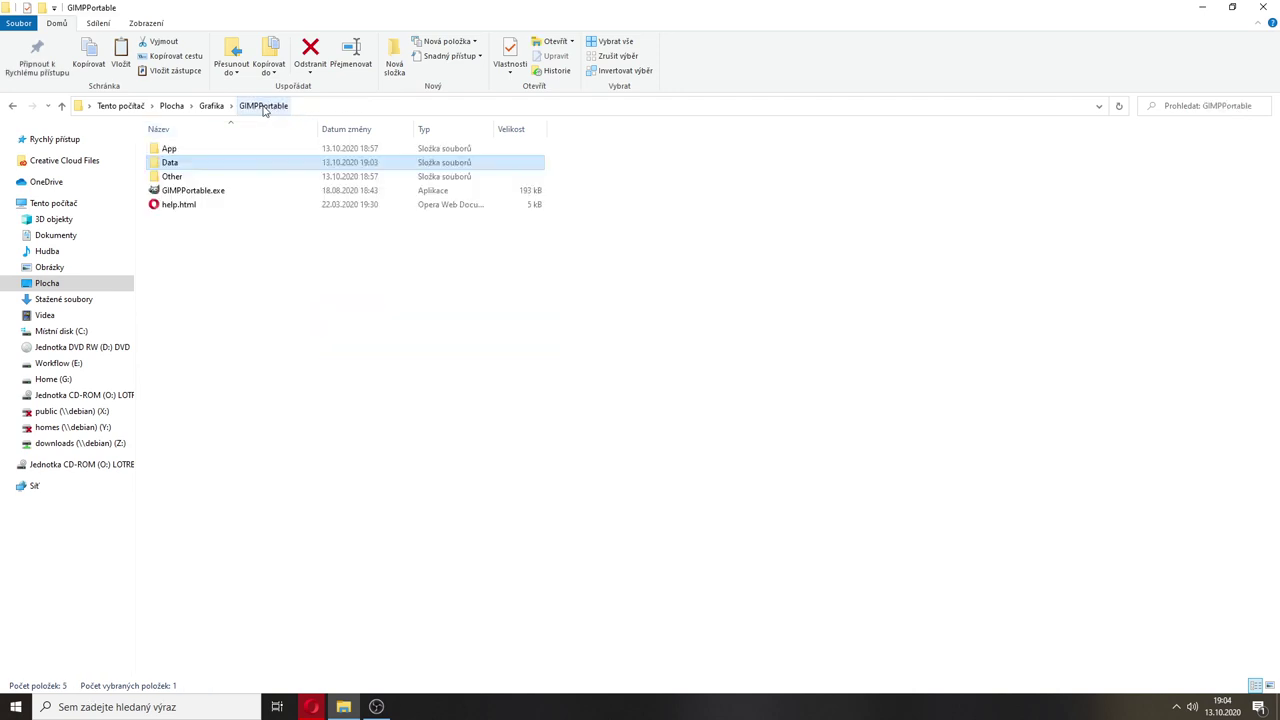
- Launch GIMP Portable and create a new 1920x1080 image via Soubor > Nový
double_click(190, 191)
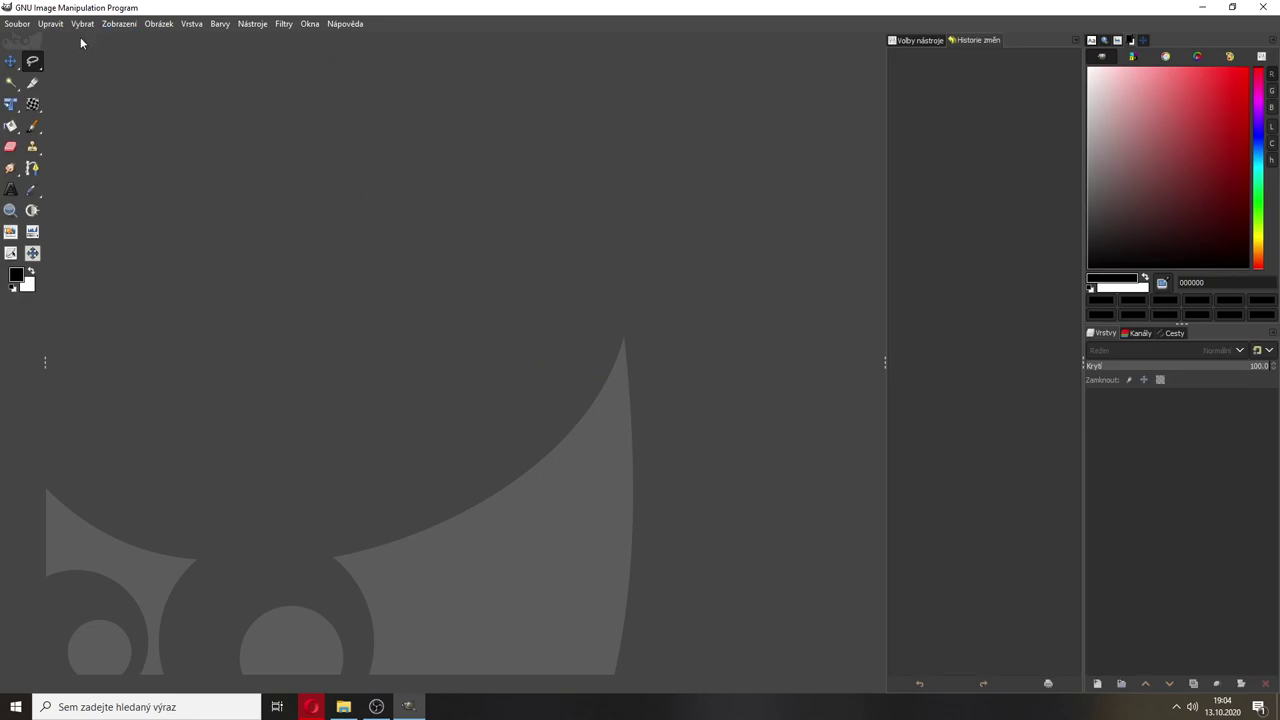
left_click(20, 23)
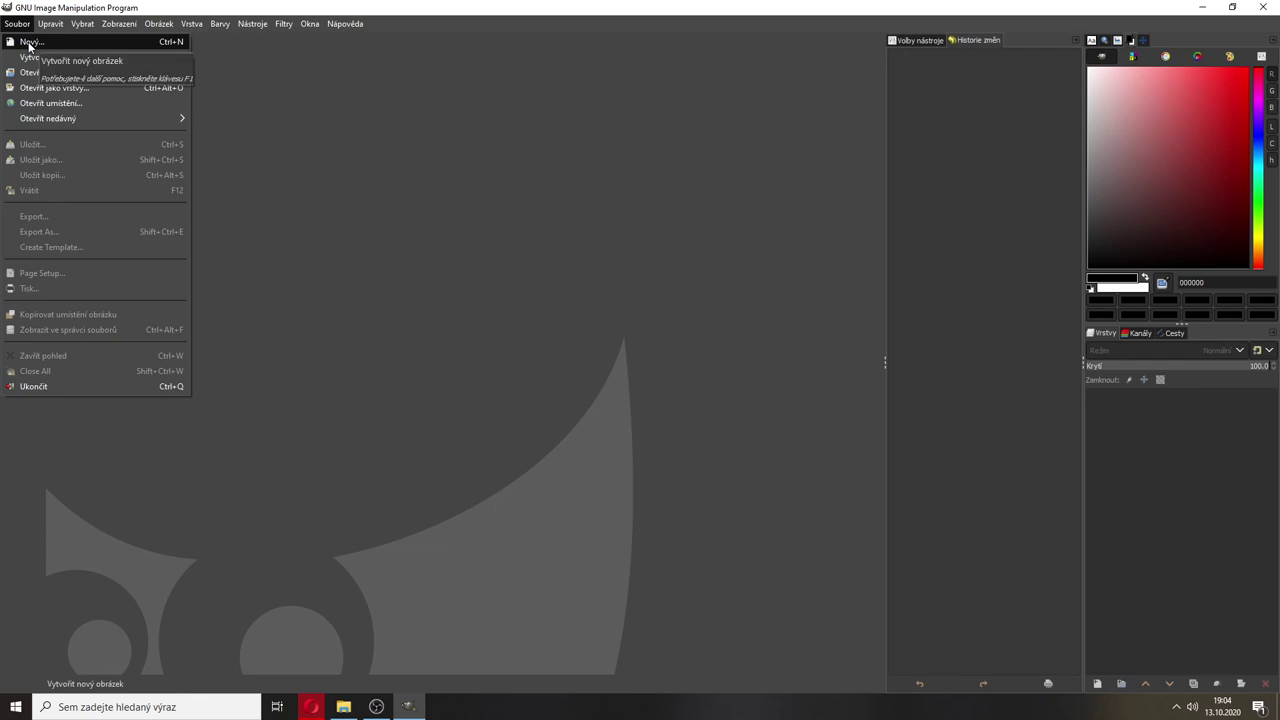
left_click(29, 43)
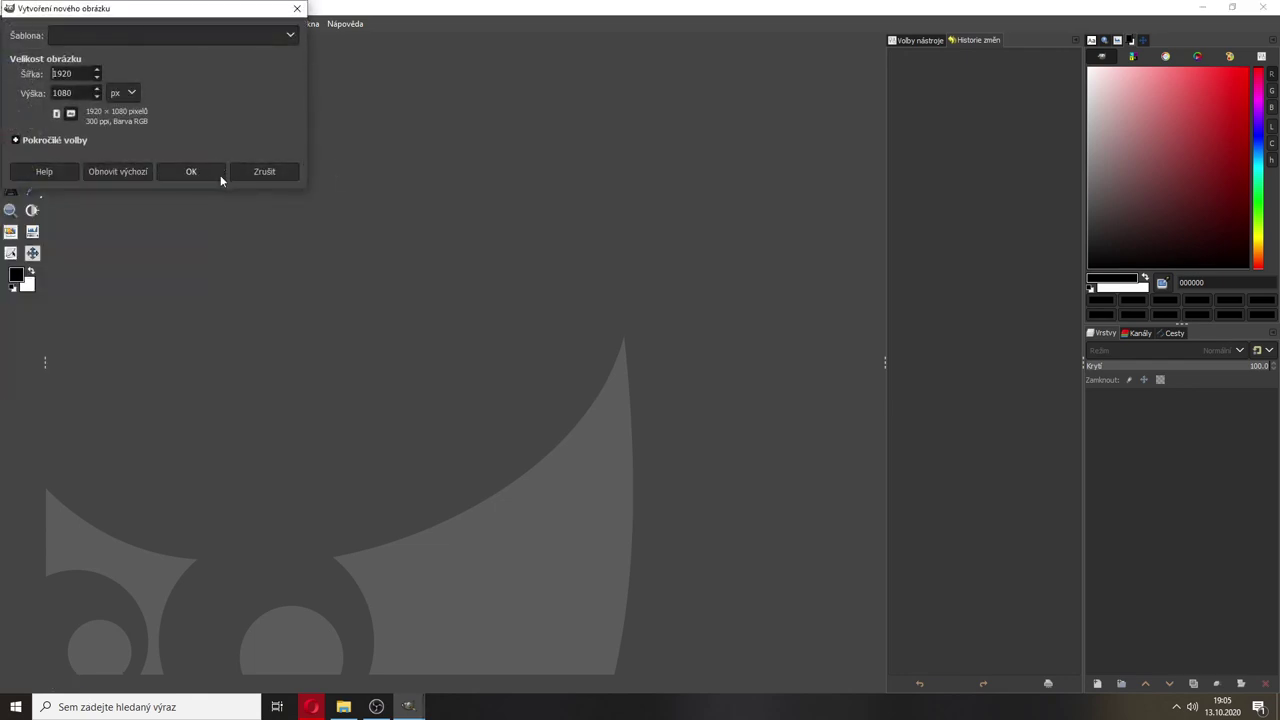
left_click(219, 176)
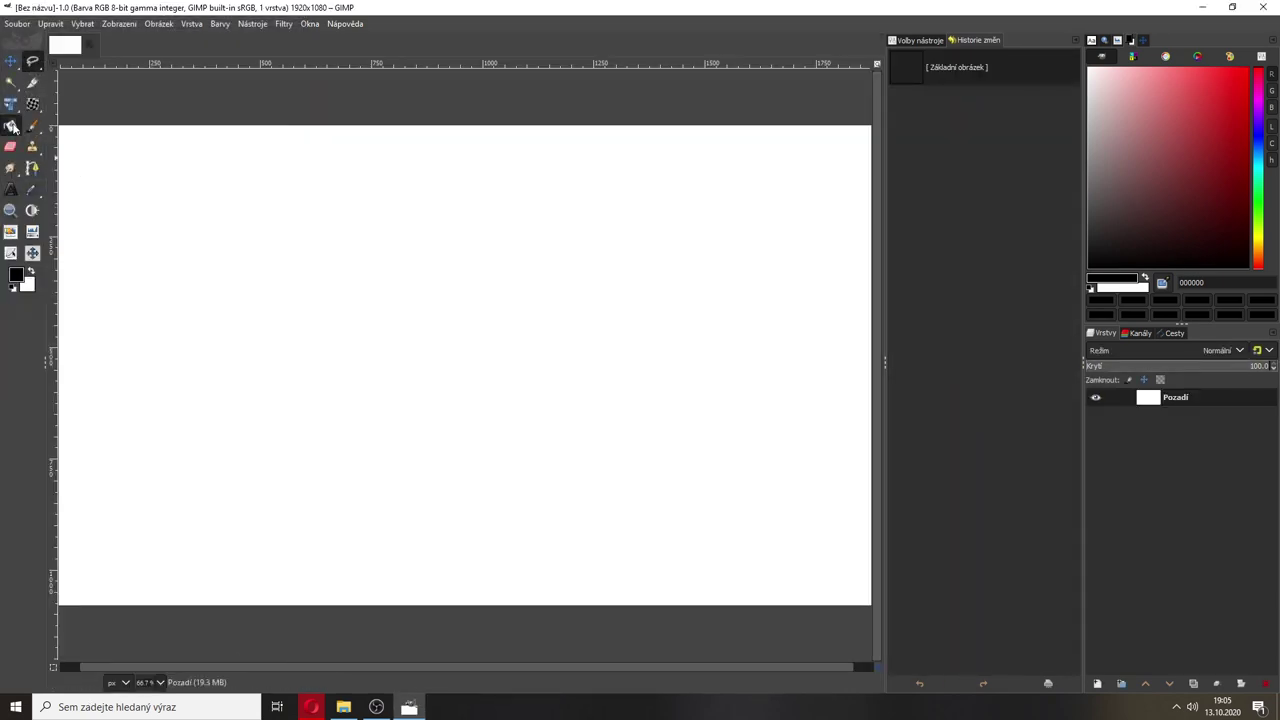
- Bucket-fill the canvas black, then refill it with red c32222
left_click(12, 126)
left_click(300, 300)
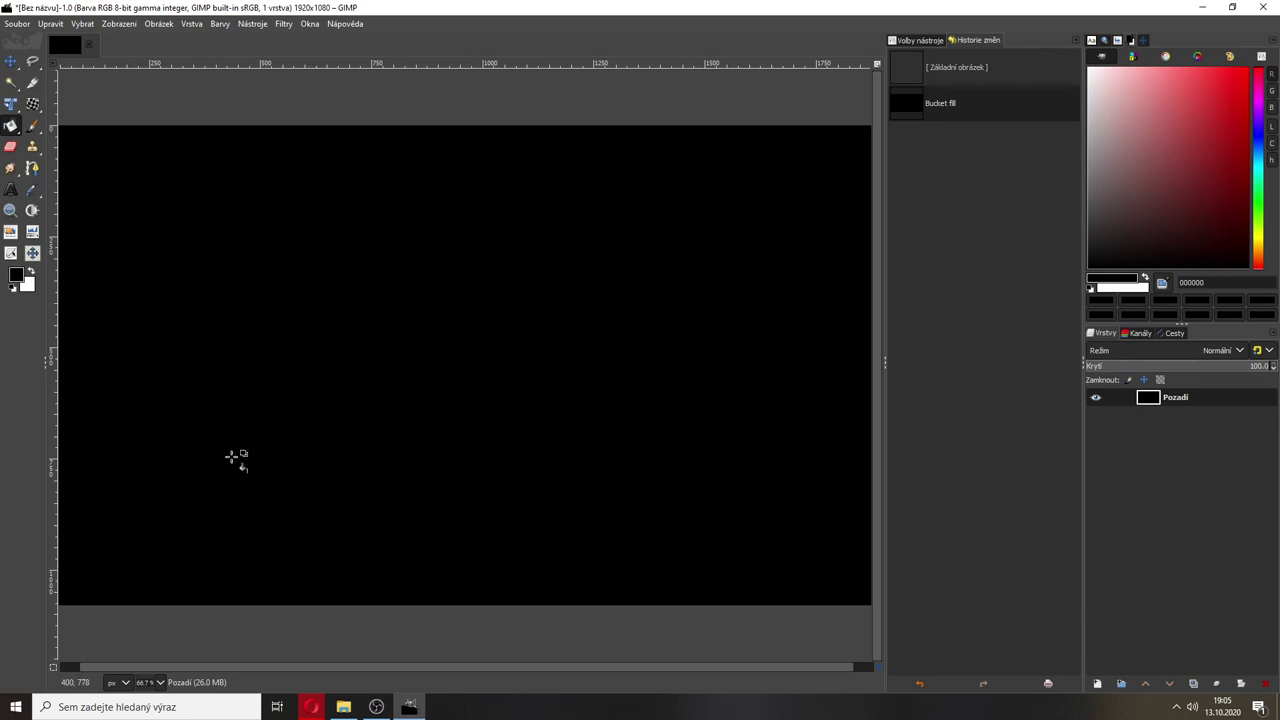
left_click(1221, 116)
left_click(528, 291)
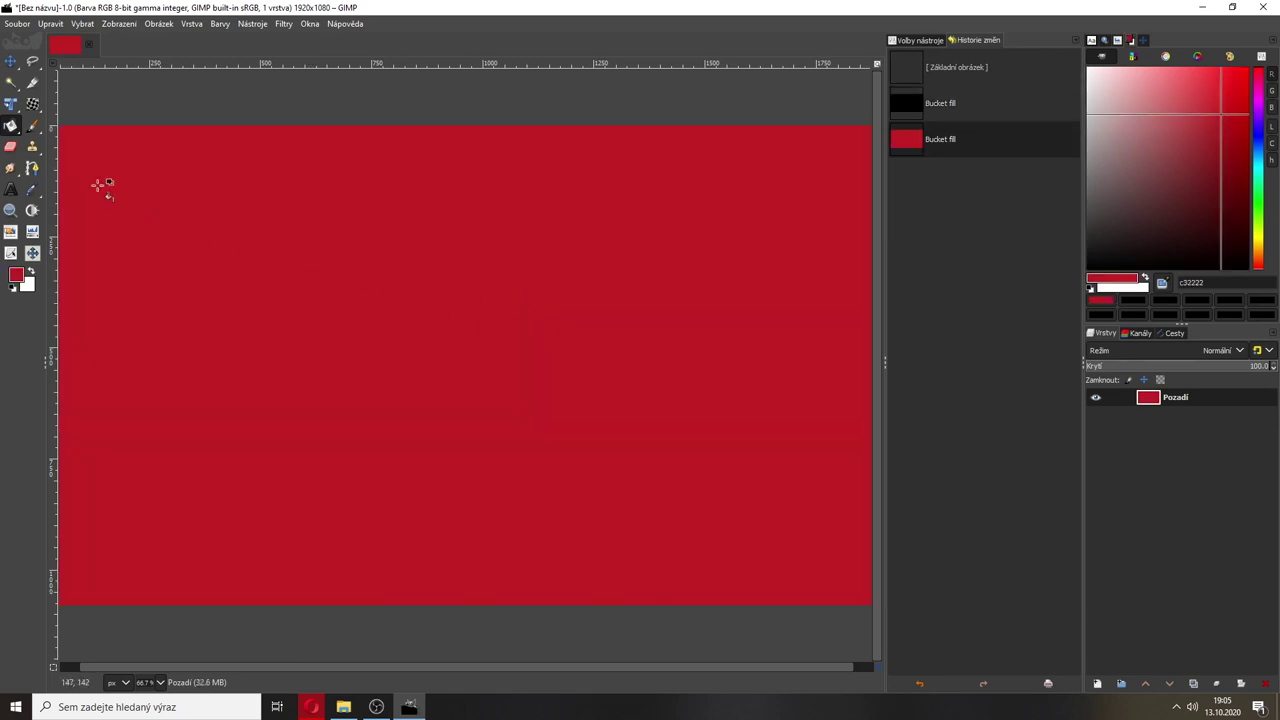
- Draw a freehand lasso selection on the red canvas, then clear it with Select None
left_click(33, 62)
mouse_move(370, 290)
left_mouse_down()
mouse_move(546, 357)
mouse_move(414, 294)
mouse_move(371, 293)
left_mouse_up()
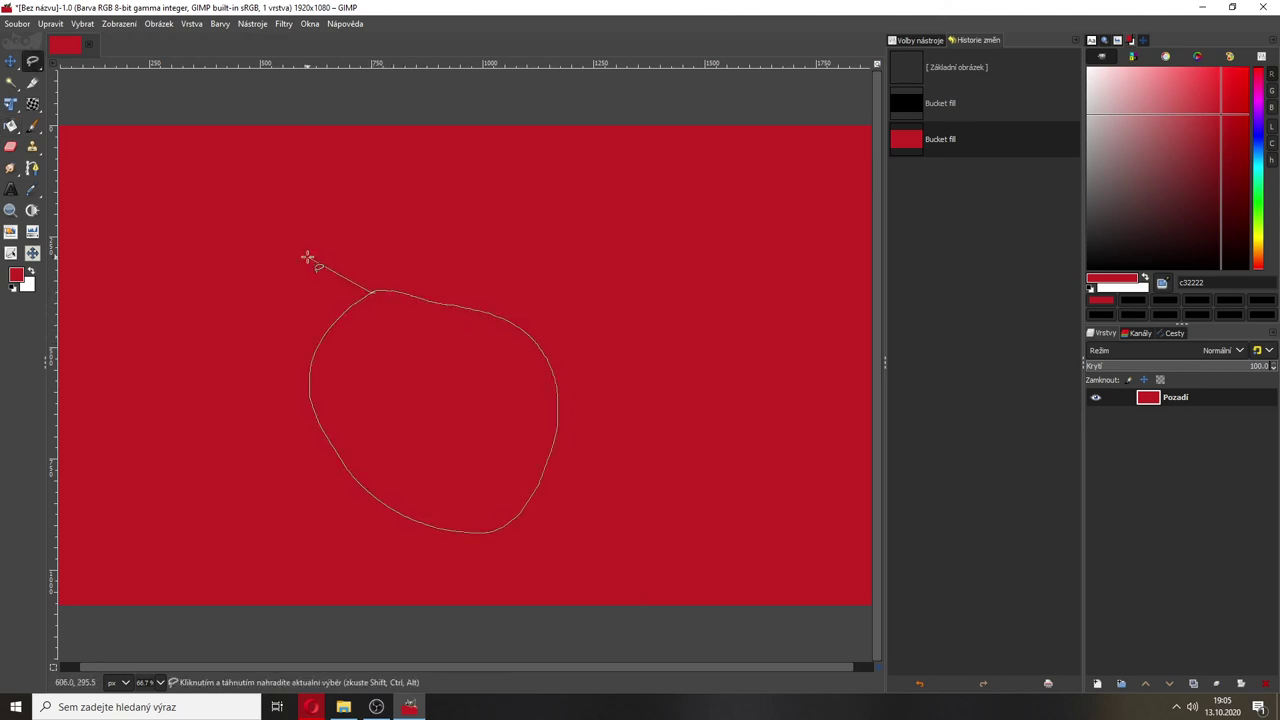
key("Return")
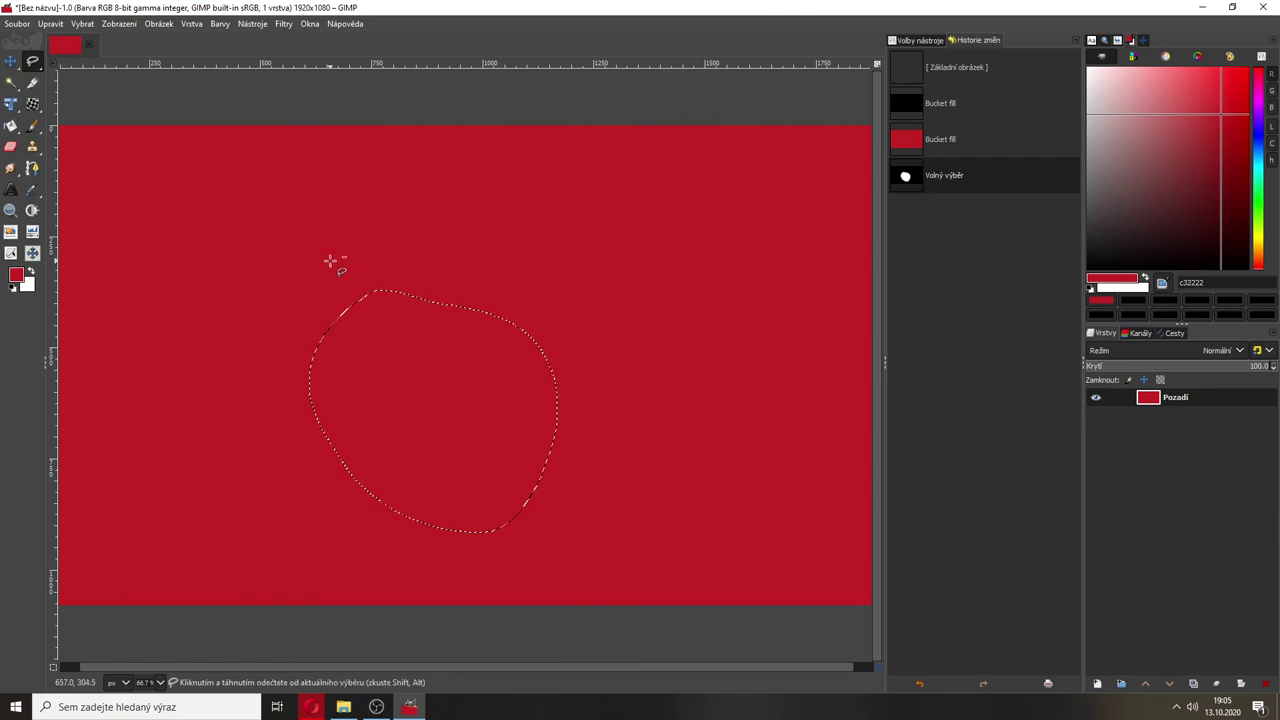
key("ctrl+shift+a")
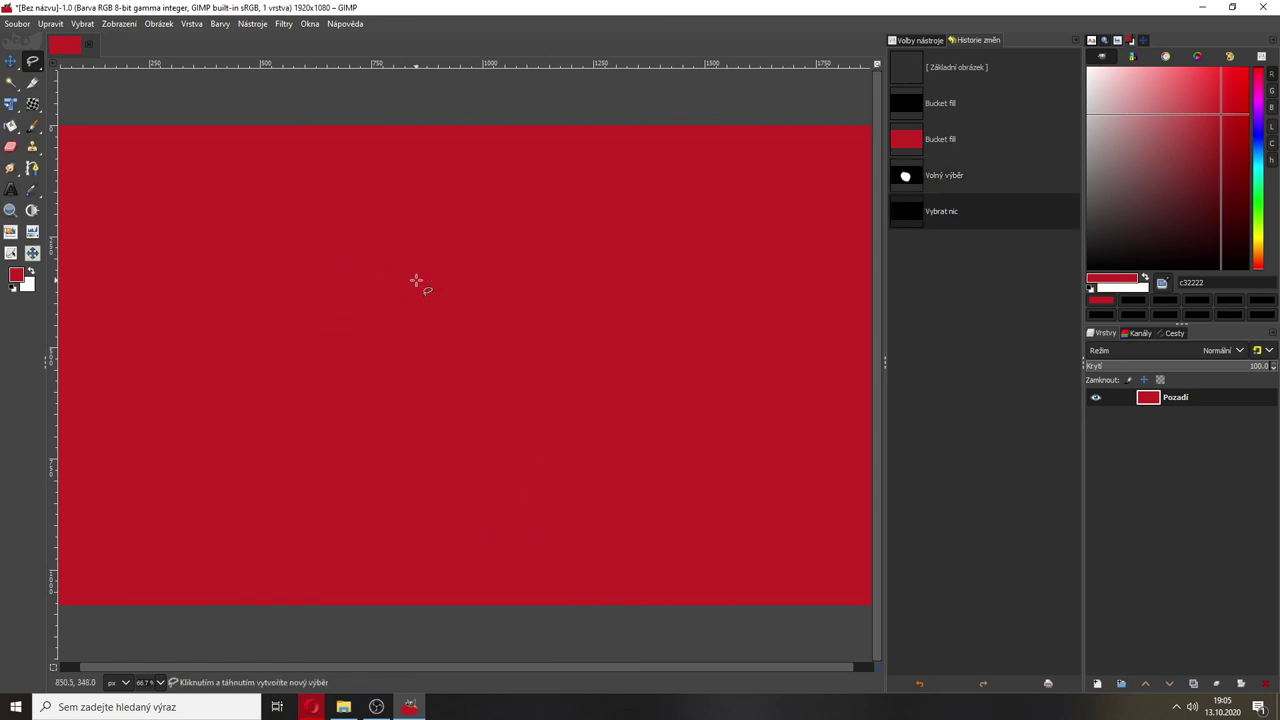